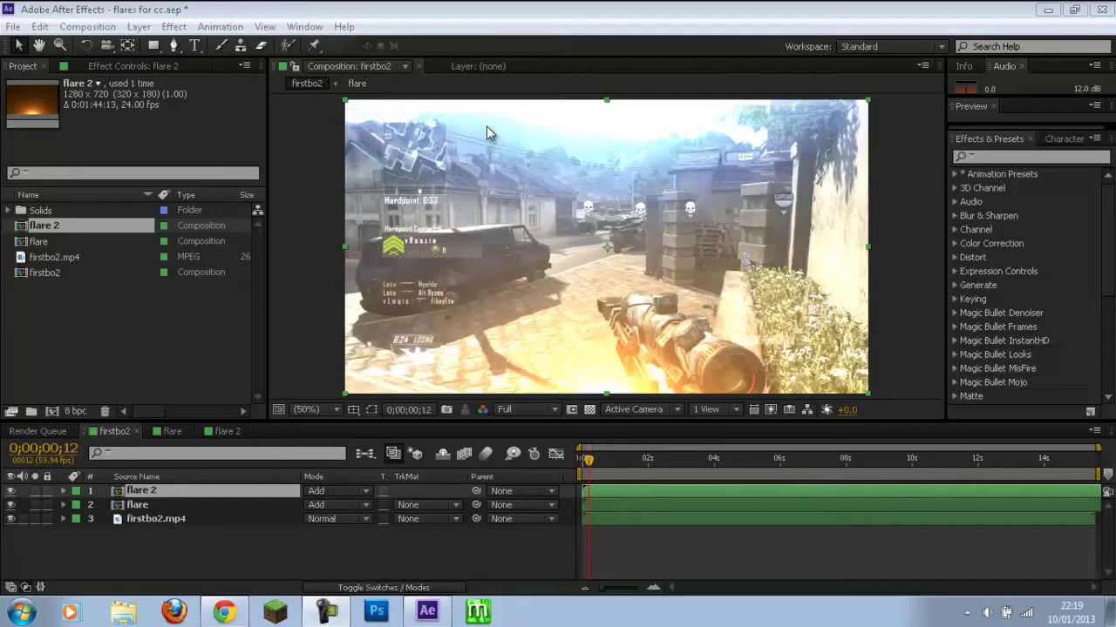
# Step: Delete the flare 2 and flare layers from the firstbo2 composition, leaving only the firstbo2.mp4 layer
pyautogui.press('Delete')
pyautogui.click(138, 493)
pyautogui.press('Delete')
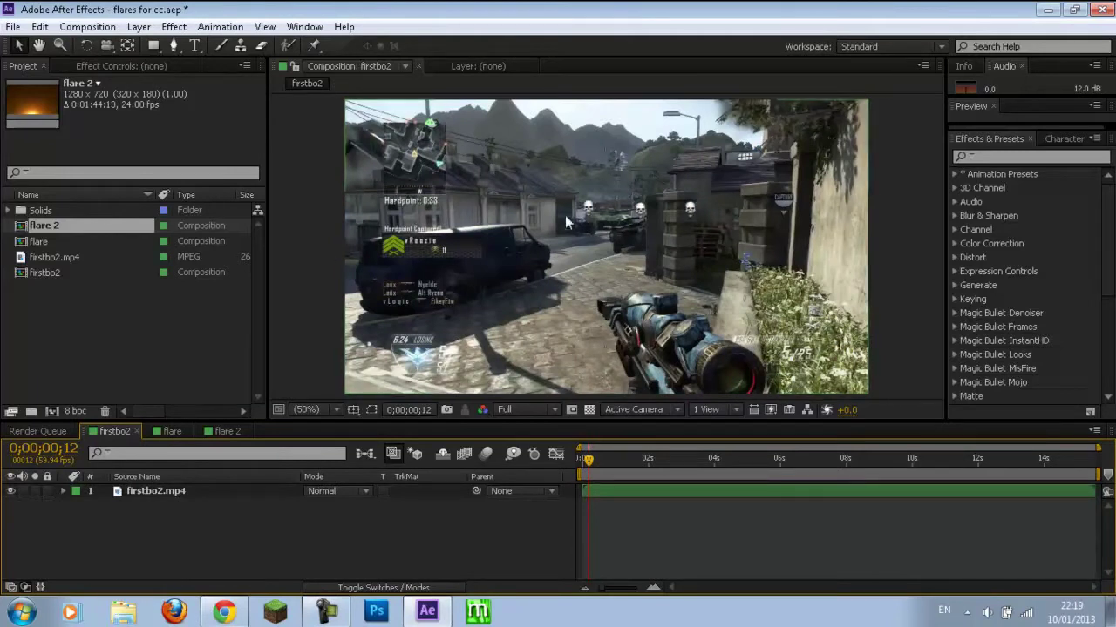
# Step: Create a new 1280 x 720 composition named "flare 1" with the default settings
pyautogui.click(87, 27)
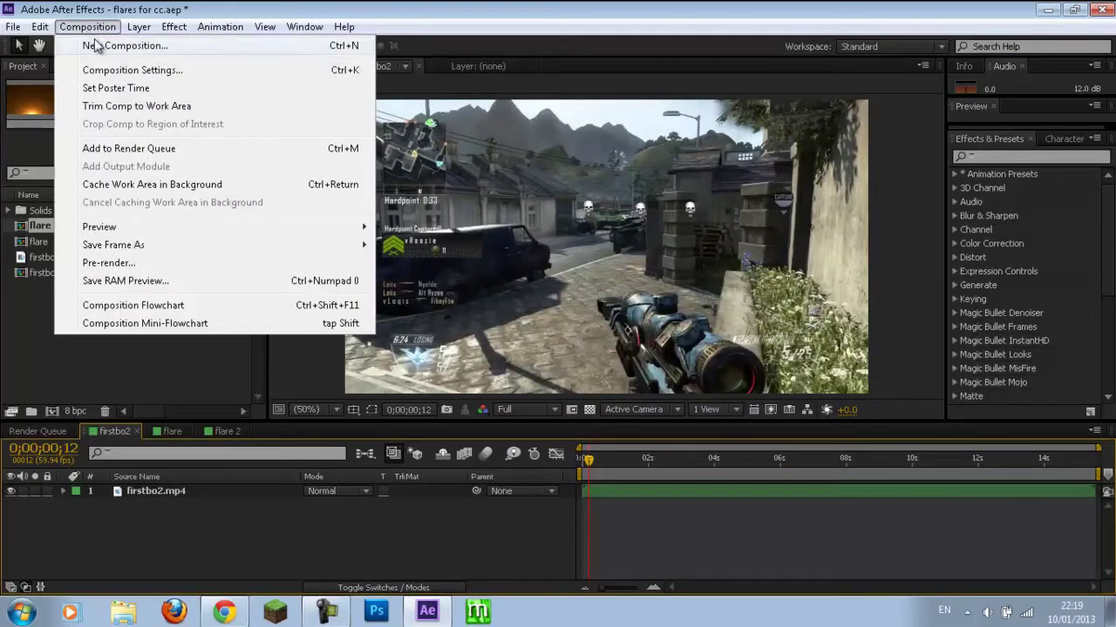
pyautogui.click(209, 46)
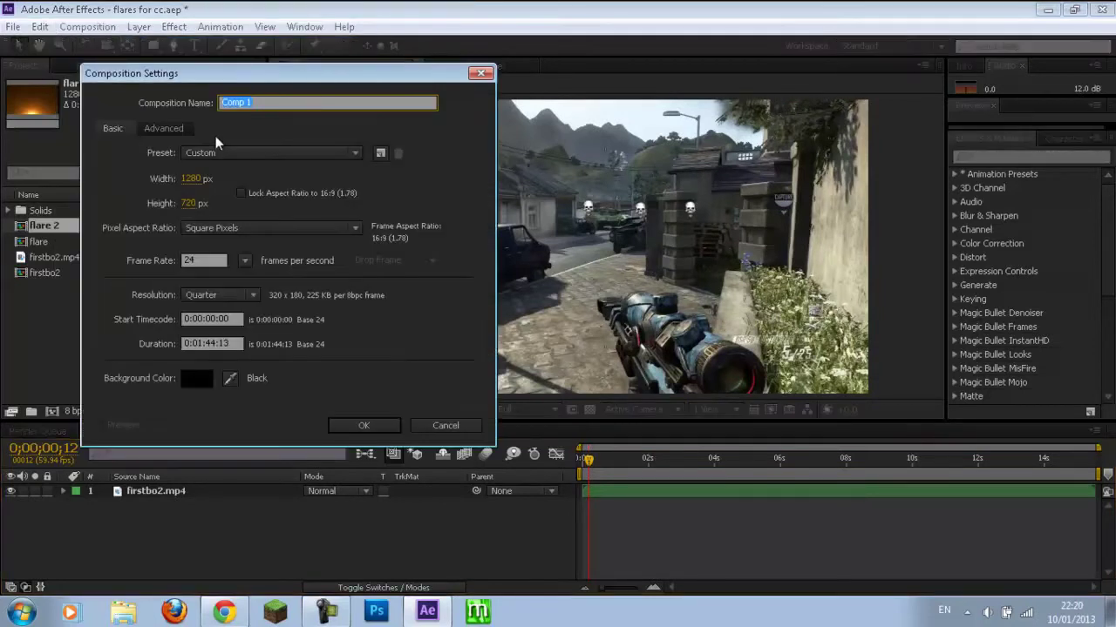
pyautogui.write('flare 1')
pyautogui.click(351, 425)
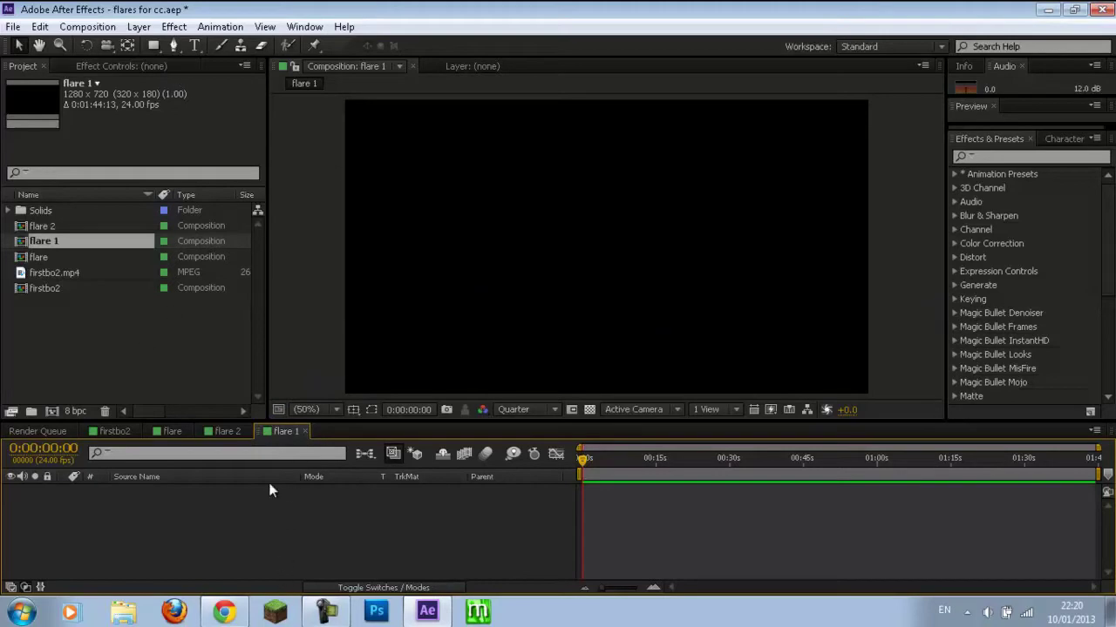
pyautogui.click(173, 26)
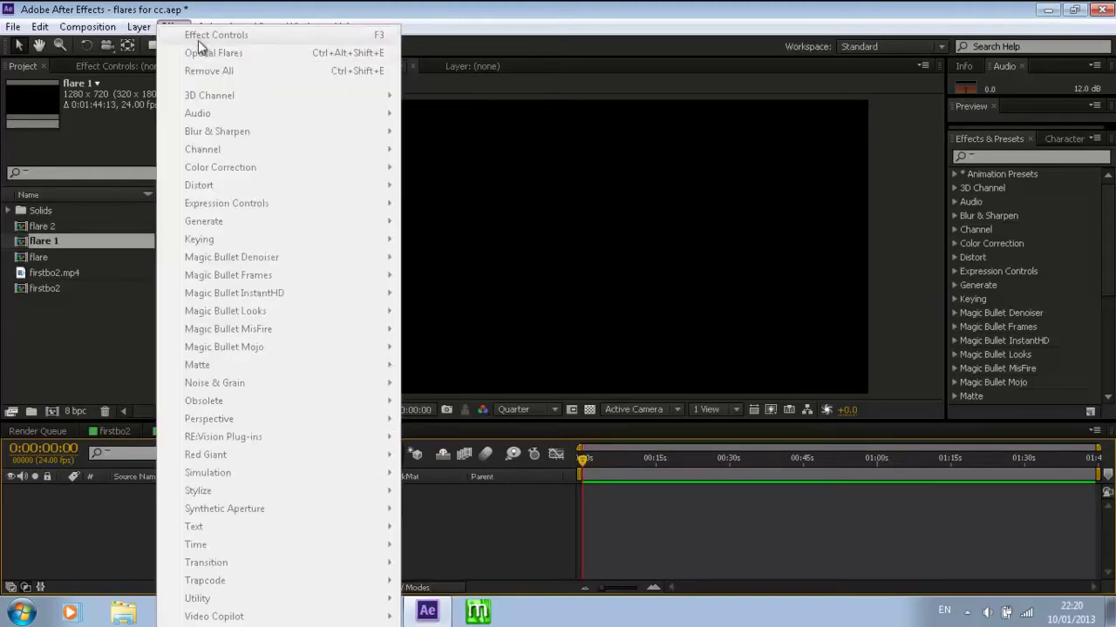
pyautogui.moveTo(175, 44)
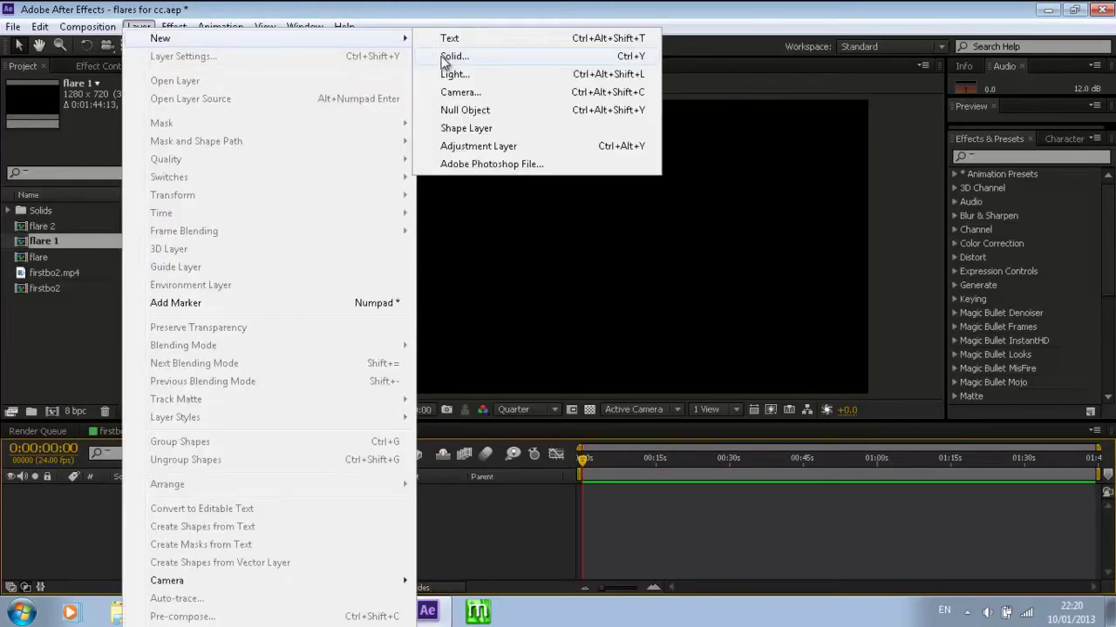
pyautogui.click(449, 57)
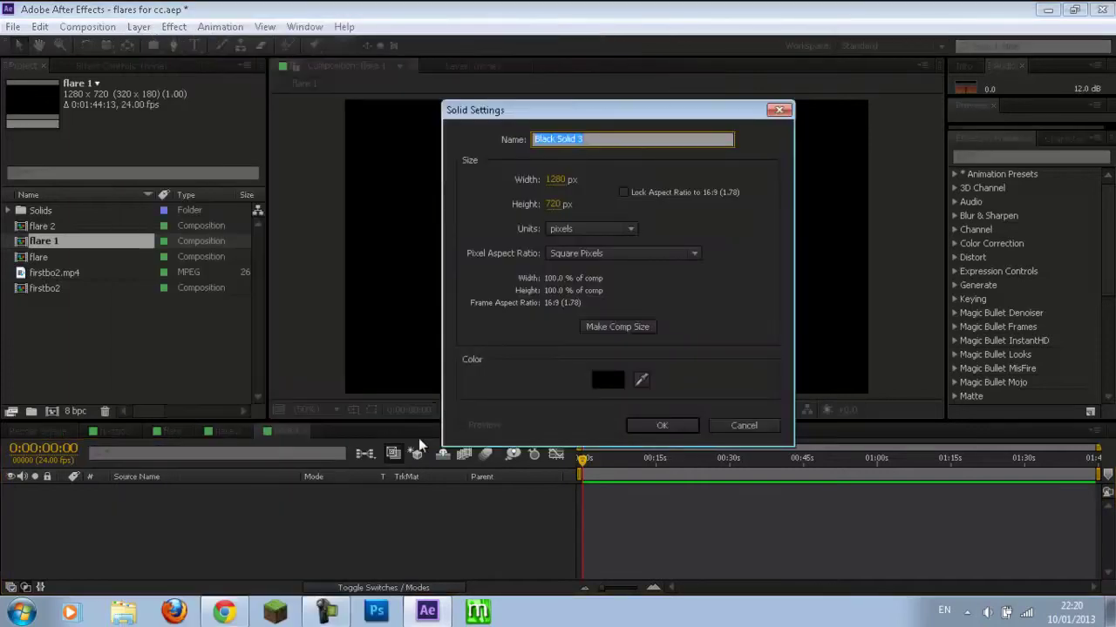
pyautogui.click(778, 109)
pyautogui.rightClick(244, 524)
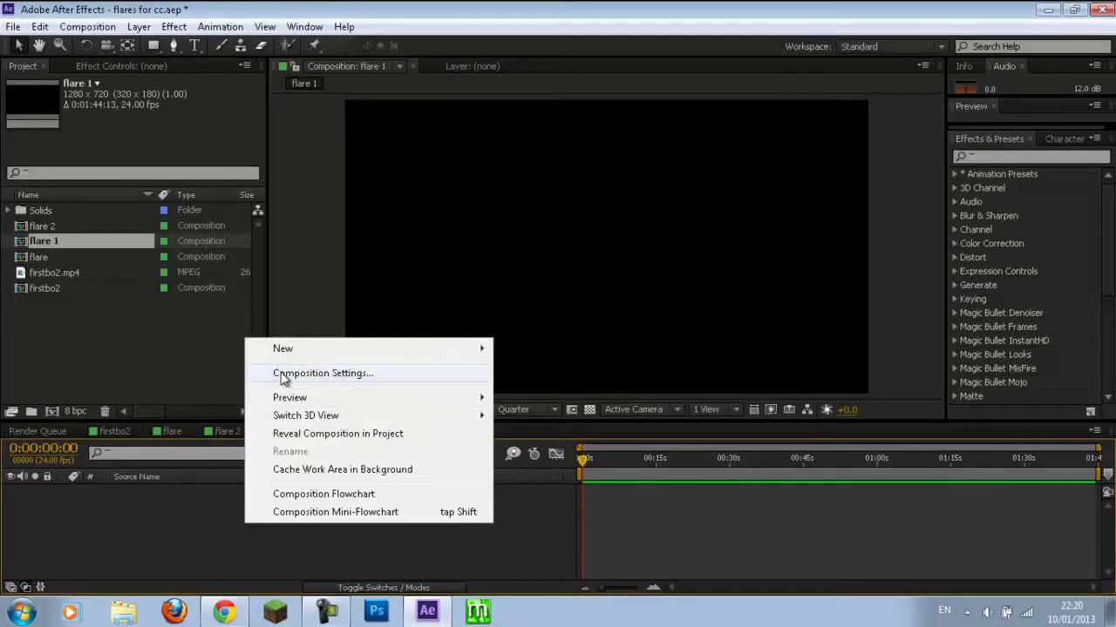
pyautogui.moveTo(287, 350)
pyautogui.click(193, 544)
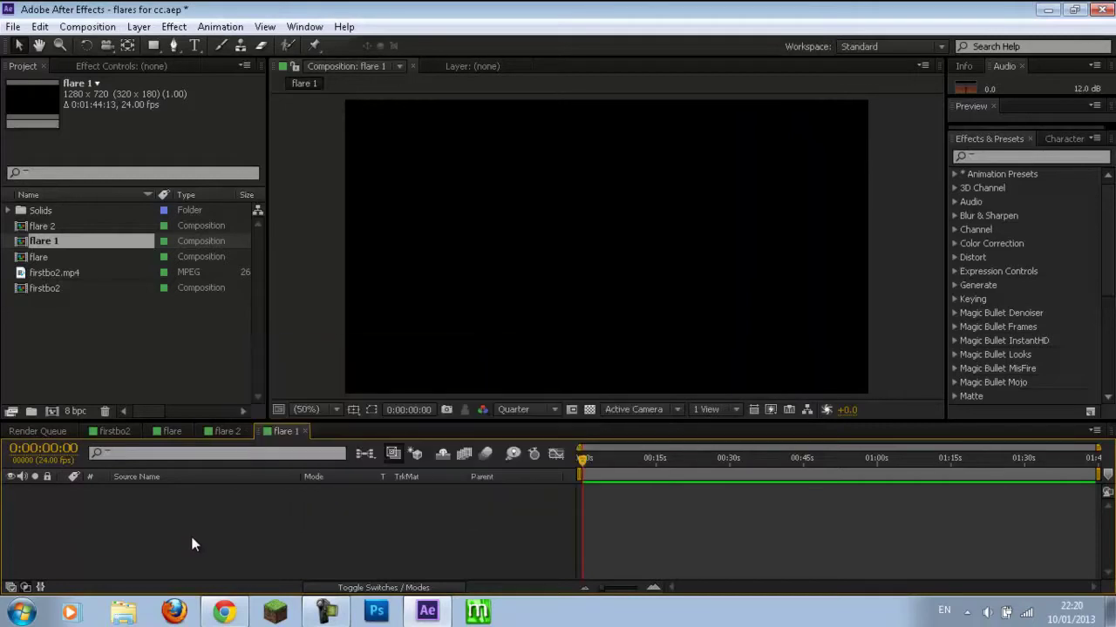
# Step: Add a black solid matching the composition size to the flare 1 composition, keeping the default name
pyautogui.hotkey('ctrl', 'y')
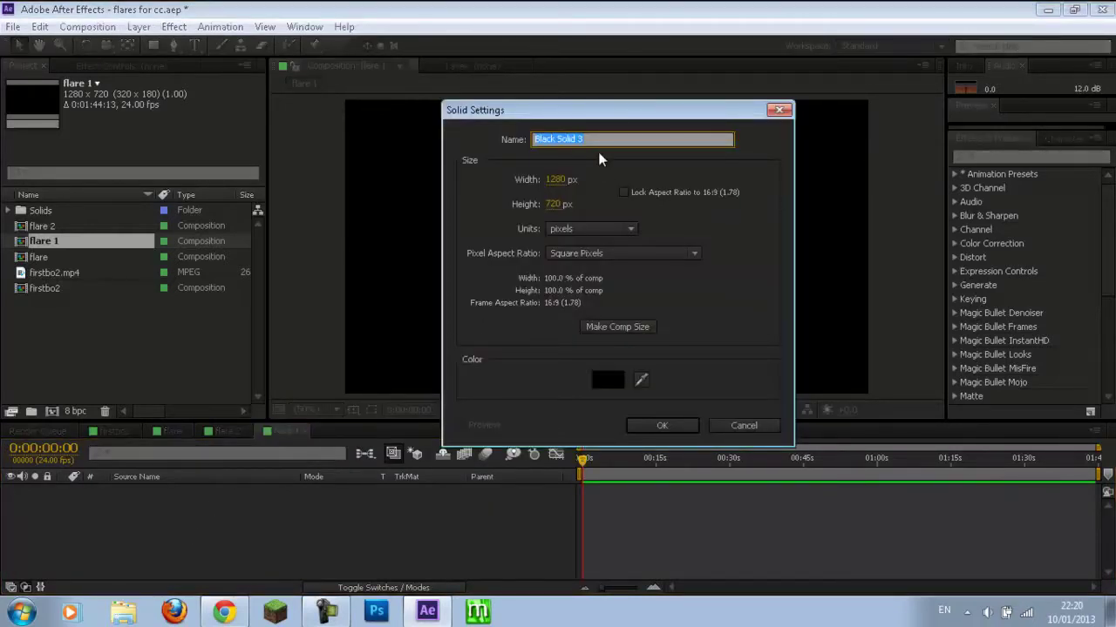
pyautogui.moveTo(606, 116)
pyautogui.mouseDown()
pyautogui.moveTo(671, 124)
pyautogui.moveTo(598, 99)
pyautogui.mouseUp()
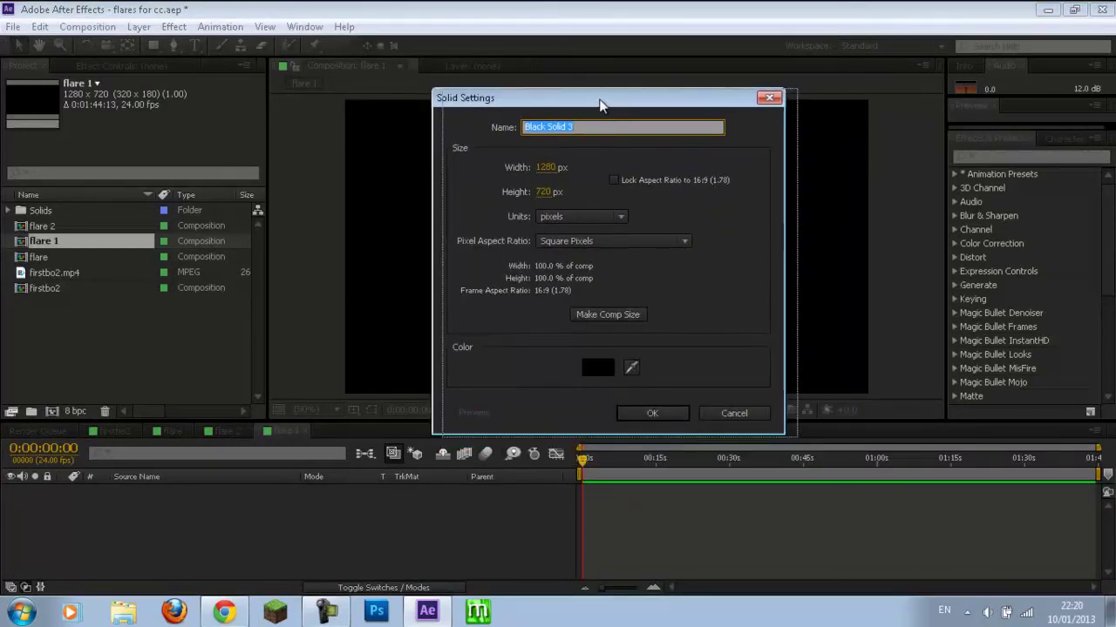
pyautogui.moveTo(589, 103); pyautogui.dragTo(593, 100)
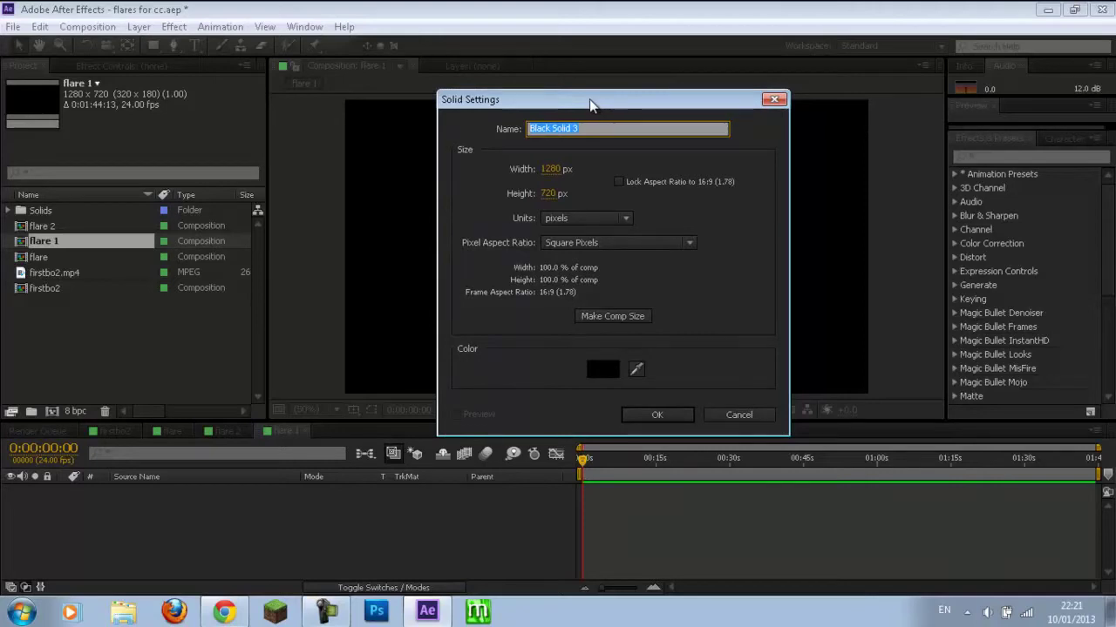
pyautogui.moveTo(592, 99); pyautogui.dragTo(589, 89)
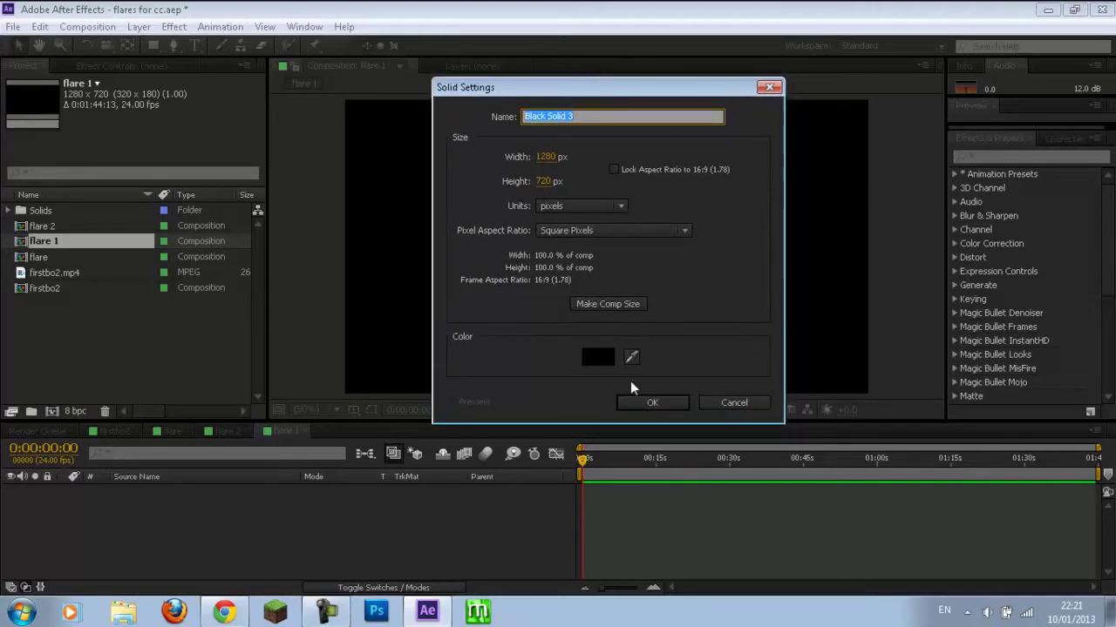
pyautogui.click(613, 304)
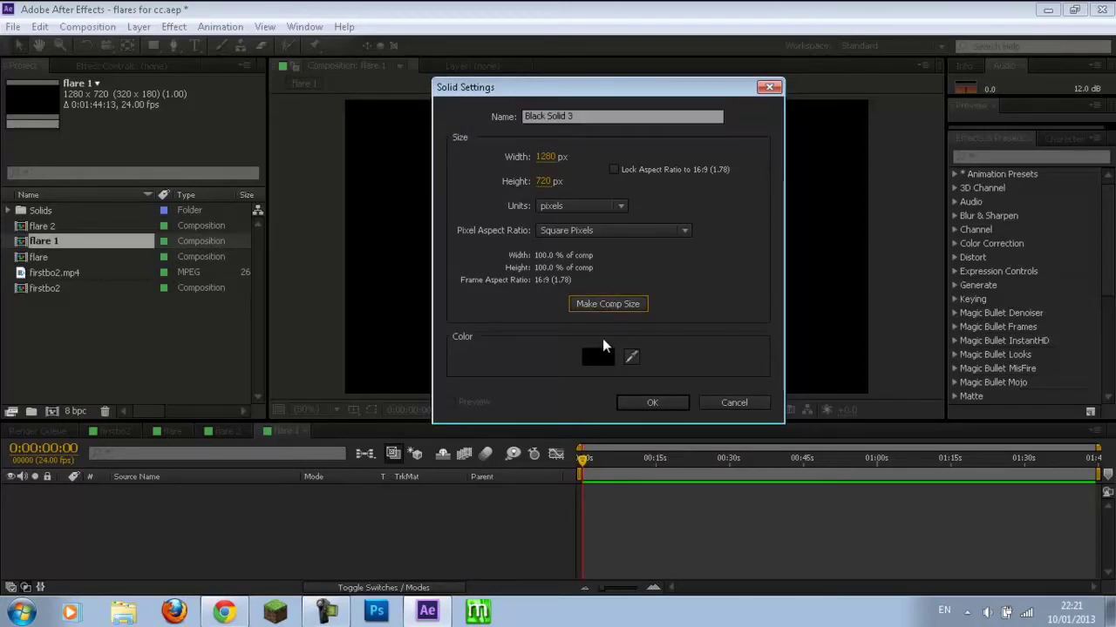
pyautogui.click(654, 406)
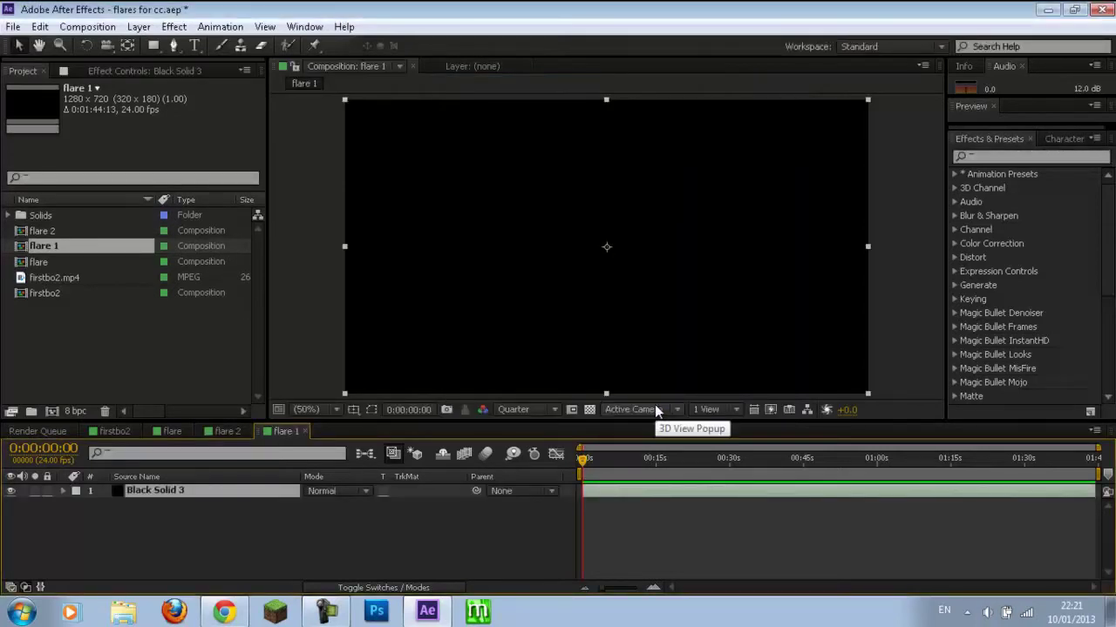
# Step: Search the effects for "flares" and apply Optical Flares to the black solid layer
pyautogui.click(1028, 160)
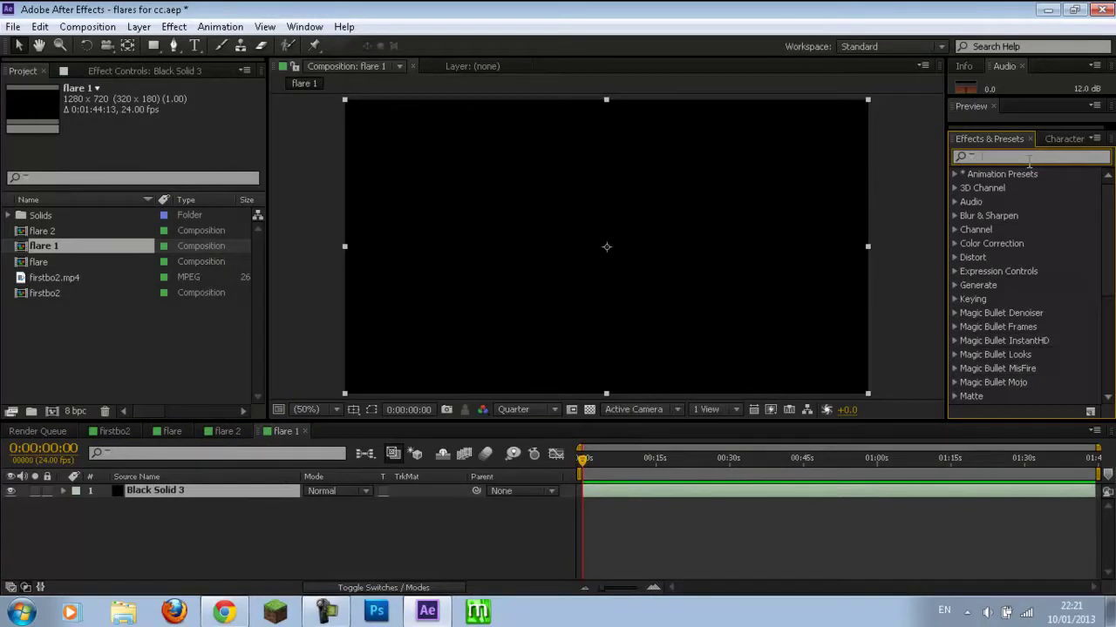
pyautogui.write('flar')
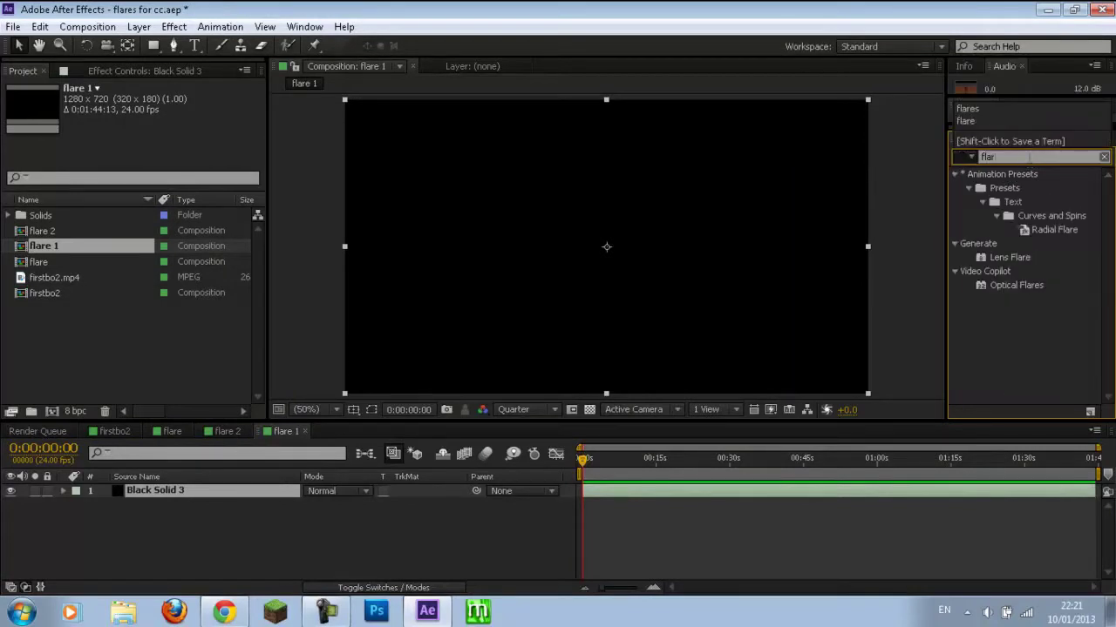
pyautogui.write('es')
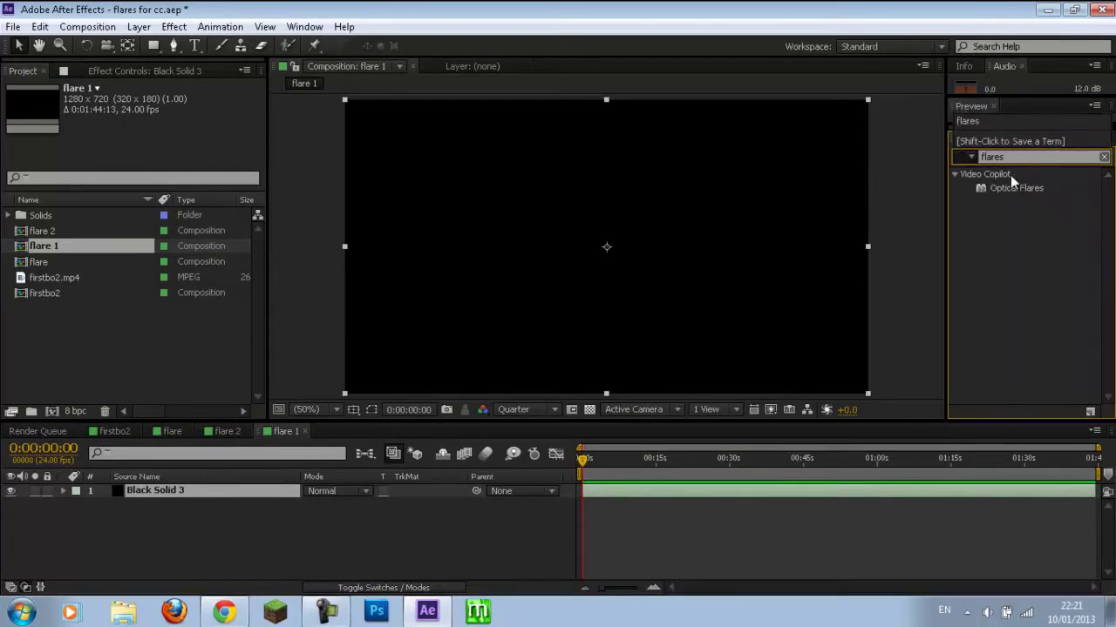
pyautogui.click(956, 13)
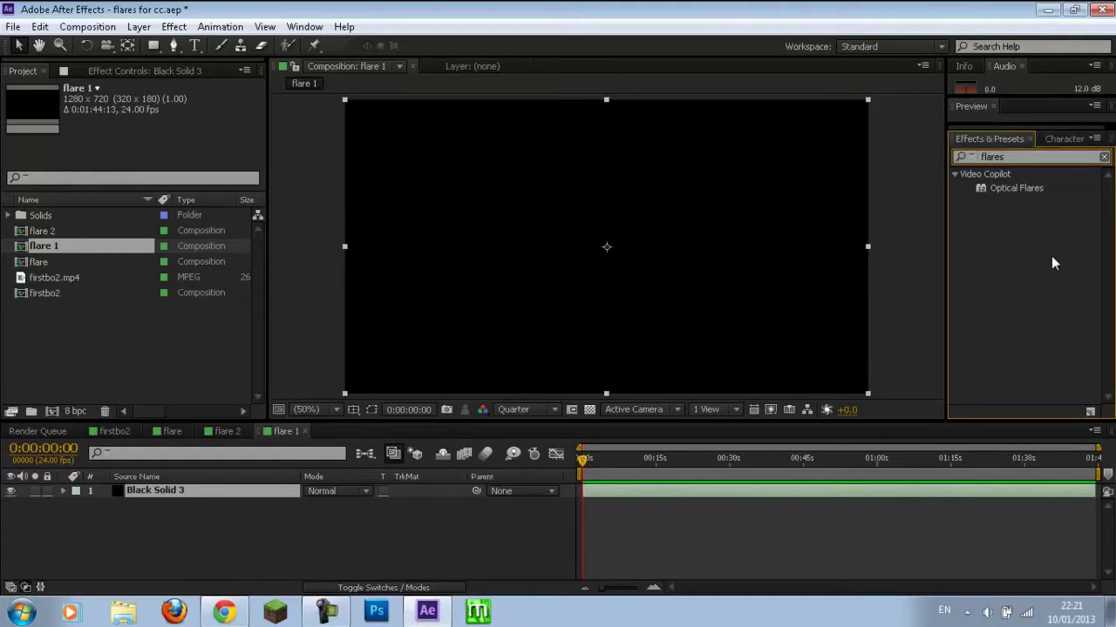
pyautogui.click(1016, 191)
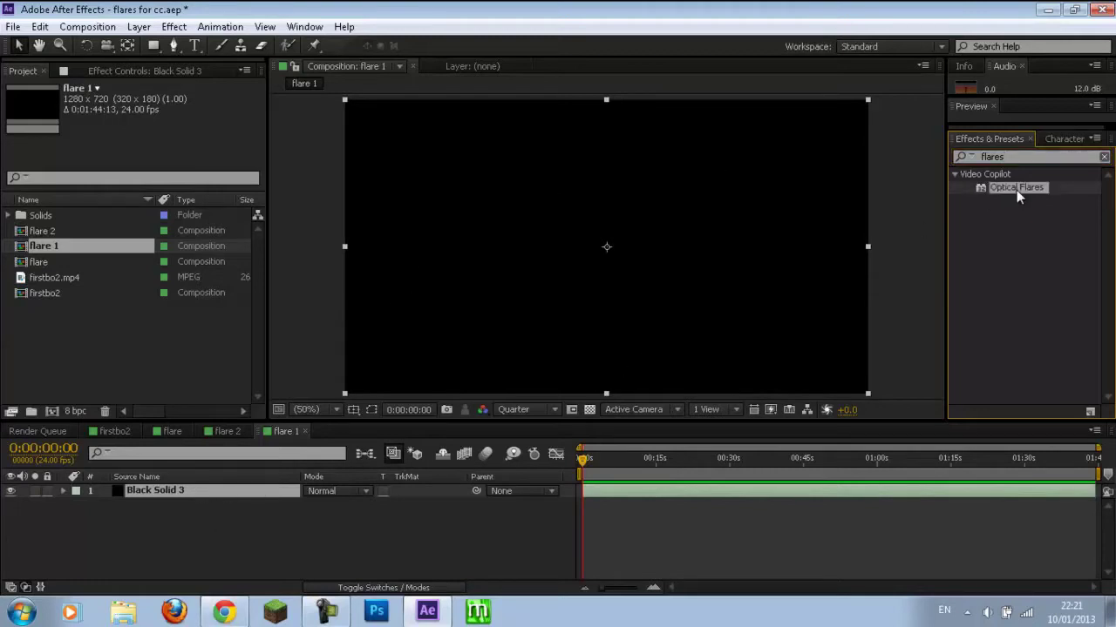
pyautogui.moveTo(1016, 190); pyautogui.dragTo(214, 488)
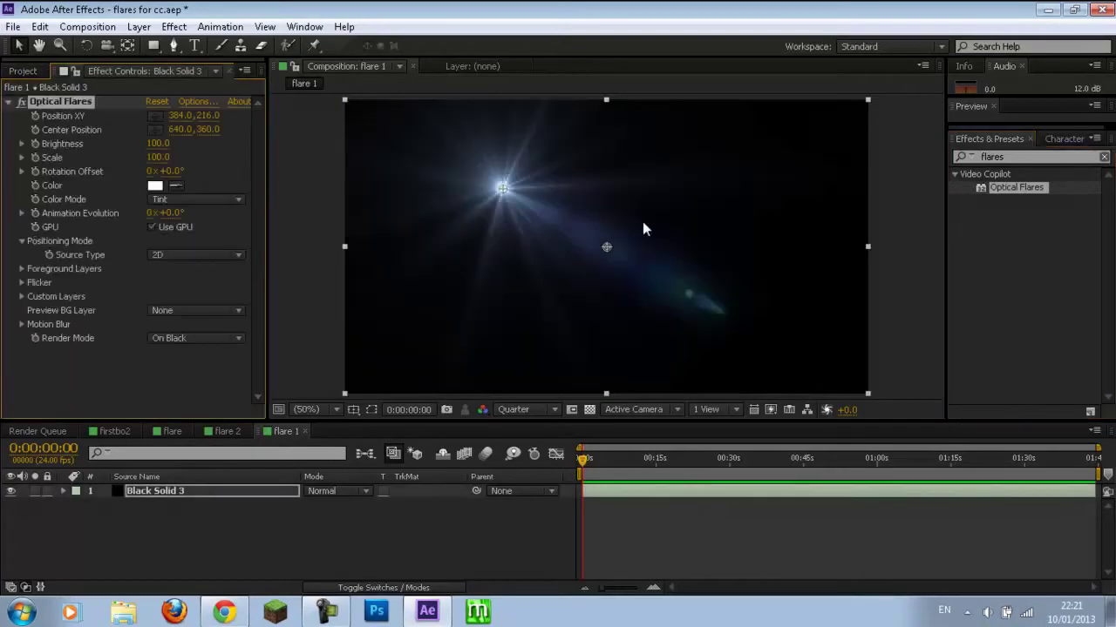
# Step: Move the flare's position to about 638, 0 and its center position to about 640, 4, and open the Optical Flares options
pyautogui.moveTo(502, 190); pyautogui.dragTo(607, 102)
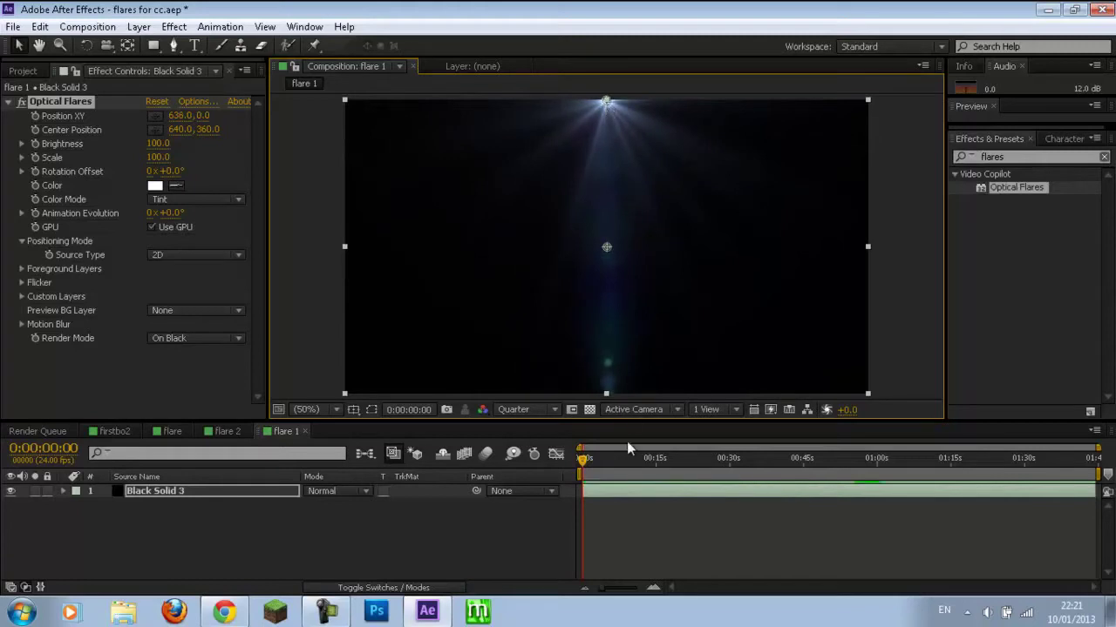
pyautogui.moveTo(607, 250); pyautogui.dragTo(607, 105)
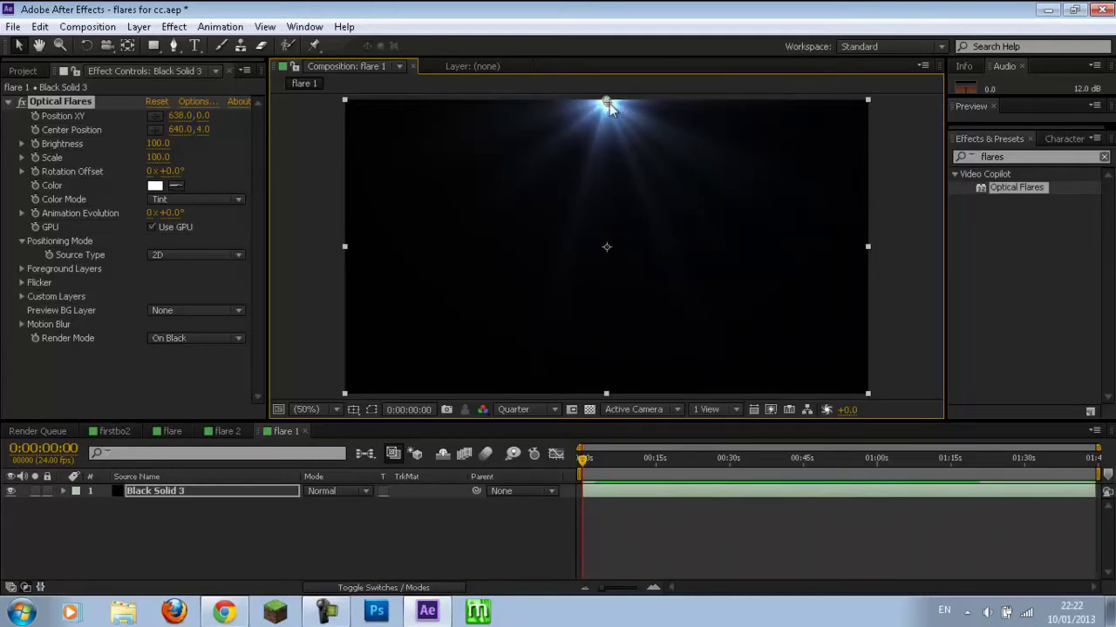
pyautogui.click(203, 106)
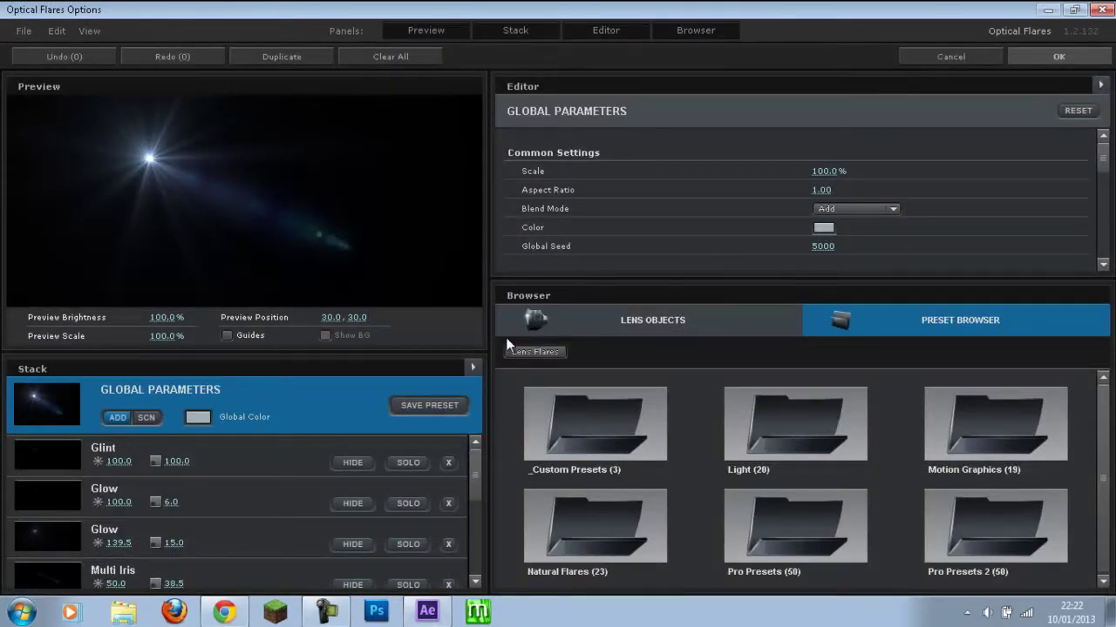
# Step: Try the red and sankor-no green iris presets from the _Custom Presets folder on the flare
pyautogui.click(595, 433)
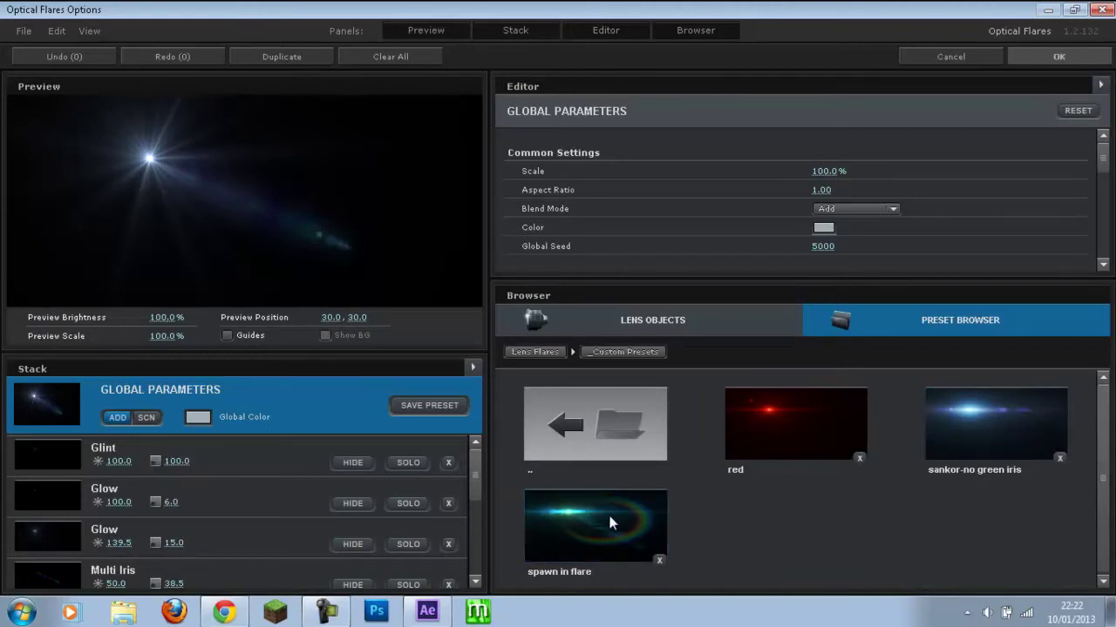
pyautogui.click(782, 444)
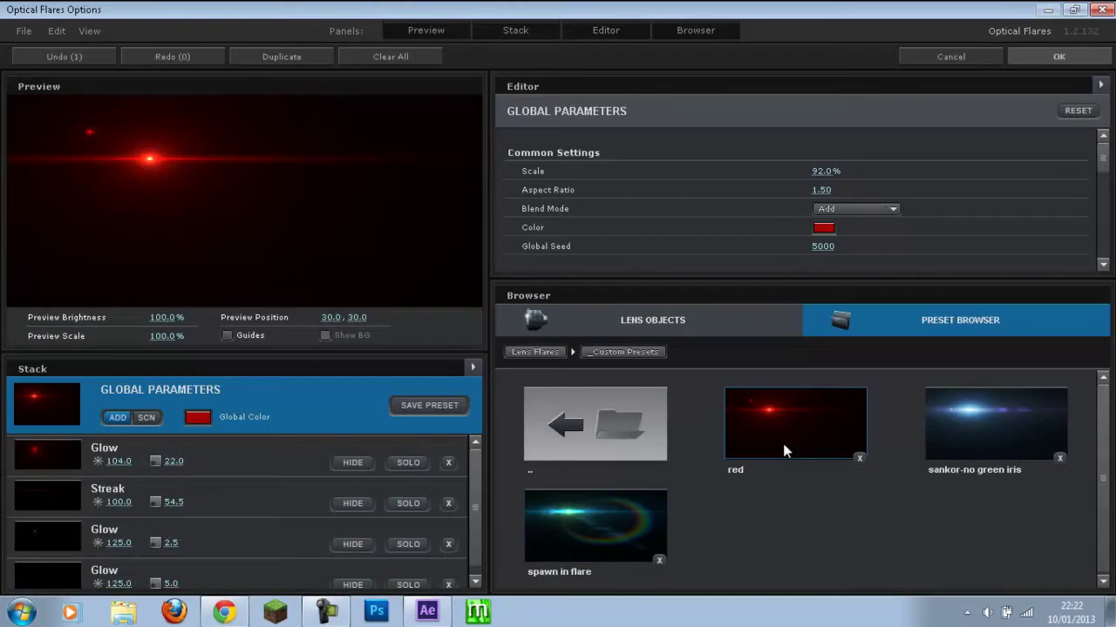
pyautogui.click(973, 454)
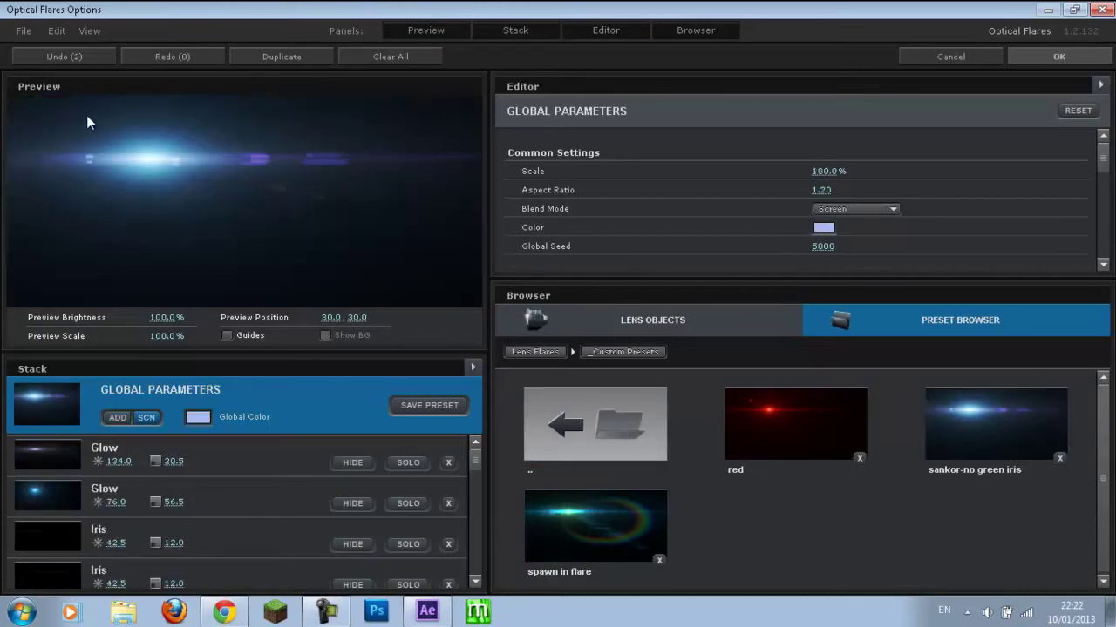
pyautogui.click(584, 436)
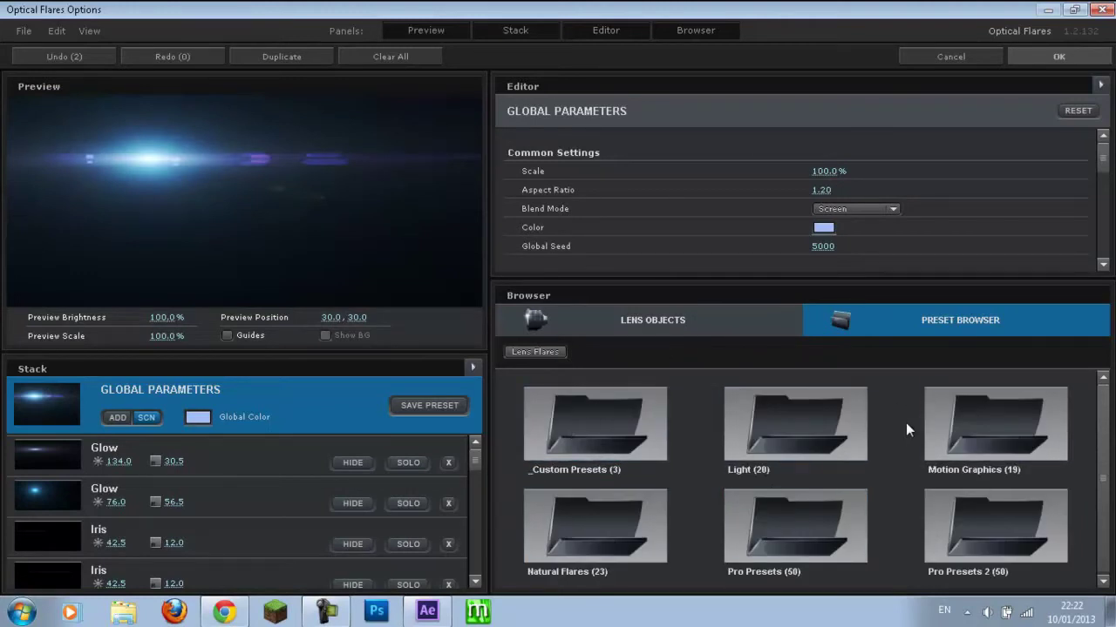
# Step: Load the Sankor 16 preset from the Natural Flares folder
pyautogui.moveTo(1103, 479); pyautogui.dragTo(1102, 488)
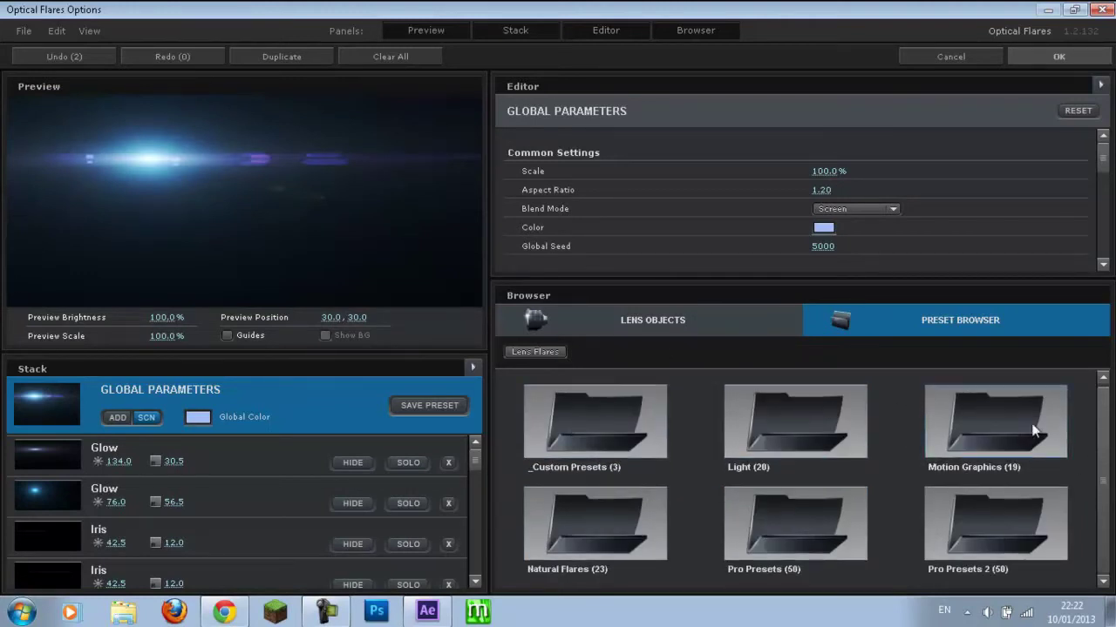
pyautogui.click(589, 500)
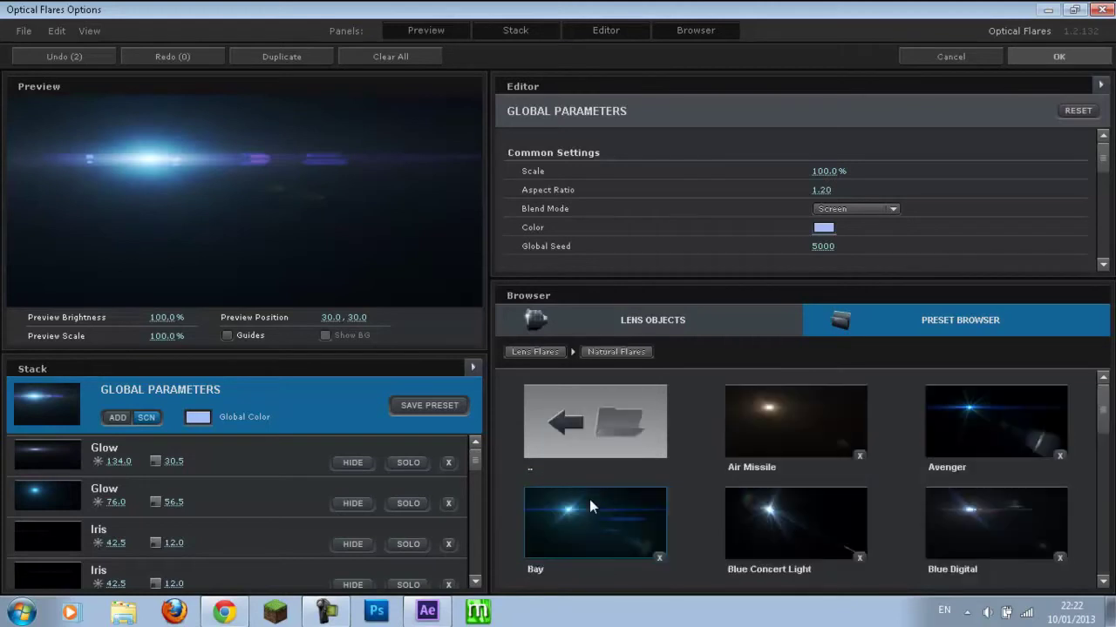
pyautogui.moveTo(1109, 423); pyautogui.dragTo(1105, 536)
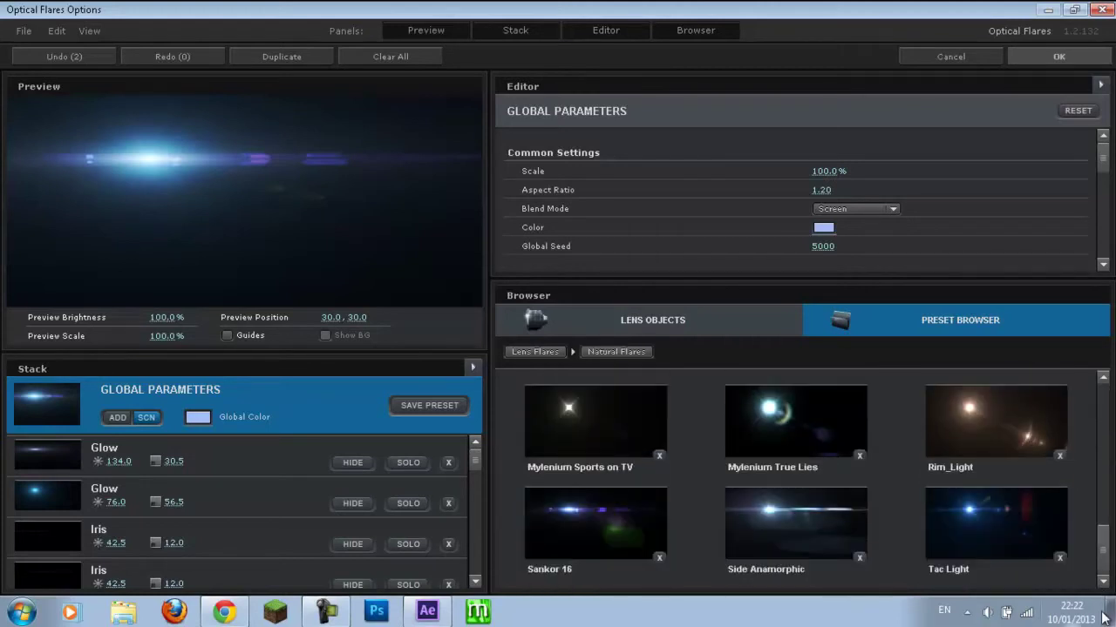
pyautogui.click(600, 538)
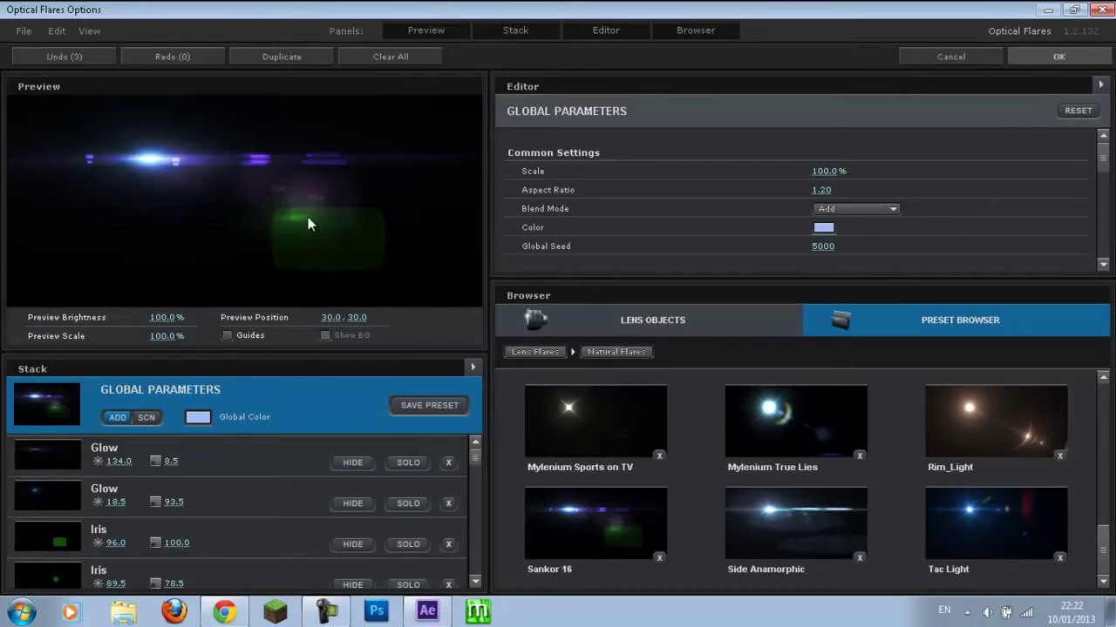
# Step: Solo the first Iris element in the flare's stack, set its brightness to 225.5 and keep it selected
pyautogui.click(399, 543)
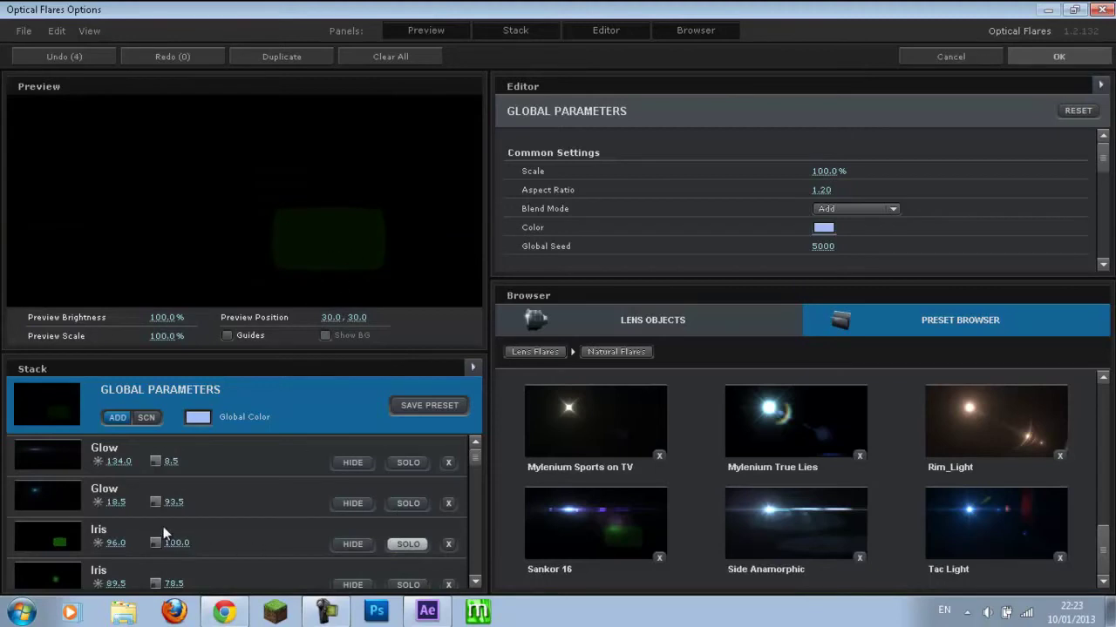
pyautogui.moveTo(116, 542); pyautogui.dragTo(265, 530)
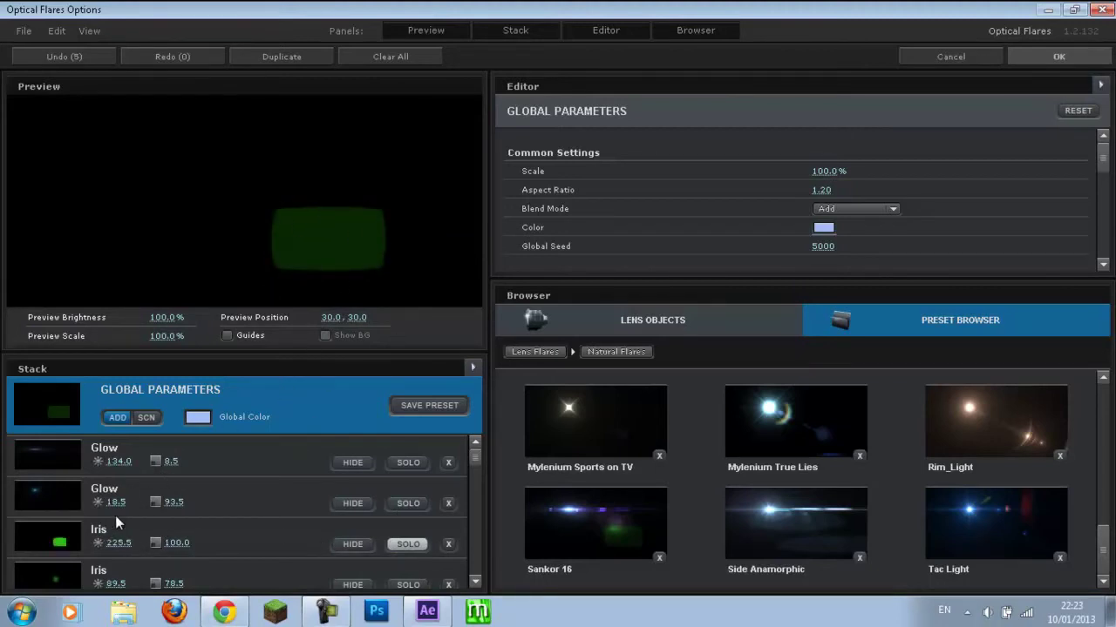
pyautogui.click(180, 534)
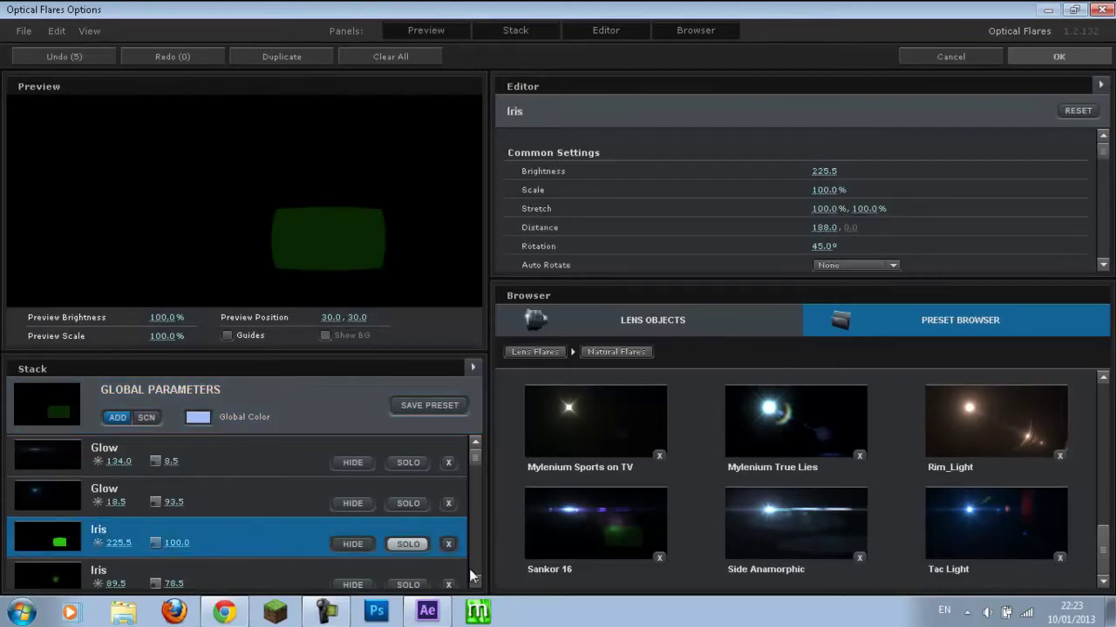
# Step: Unsolo and delete the bright green Iris, toggle the second Glow's visibility, and delete the Iris with brightness 89.5 from the stack
pyautogui.click(403, 545)
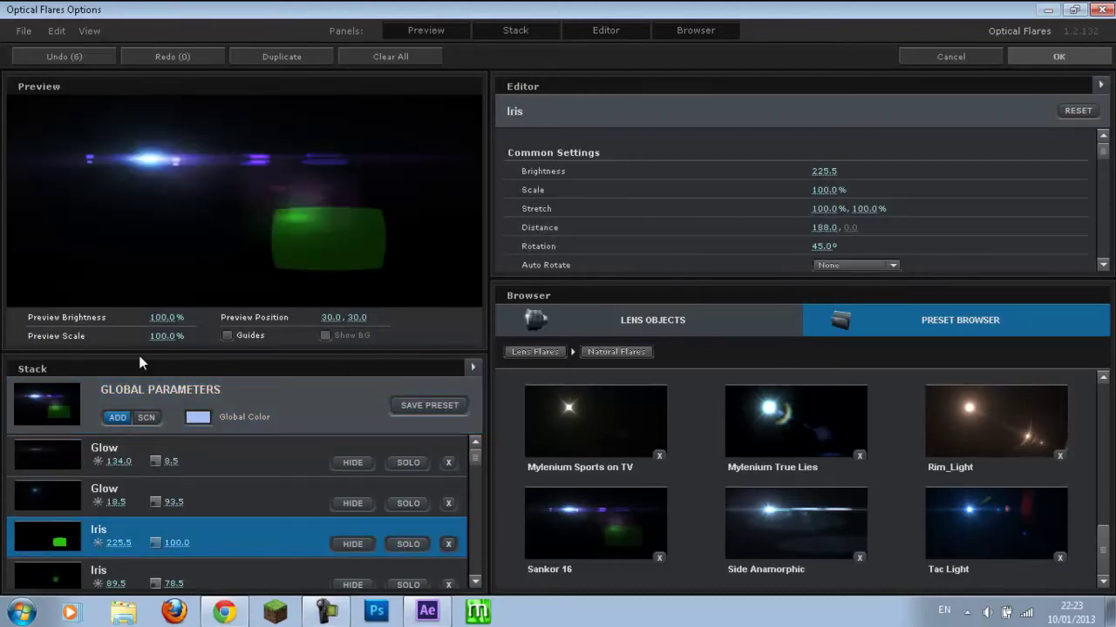
pyautogui.click(449, 544)
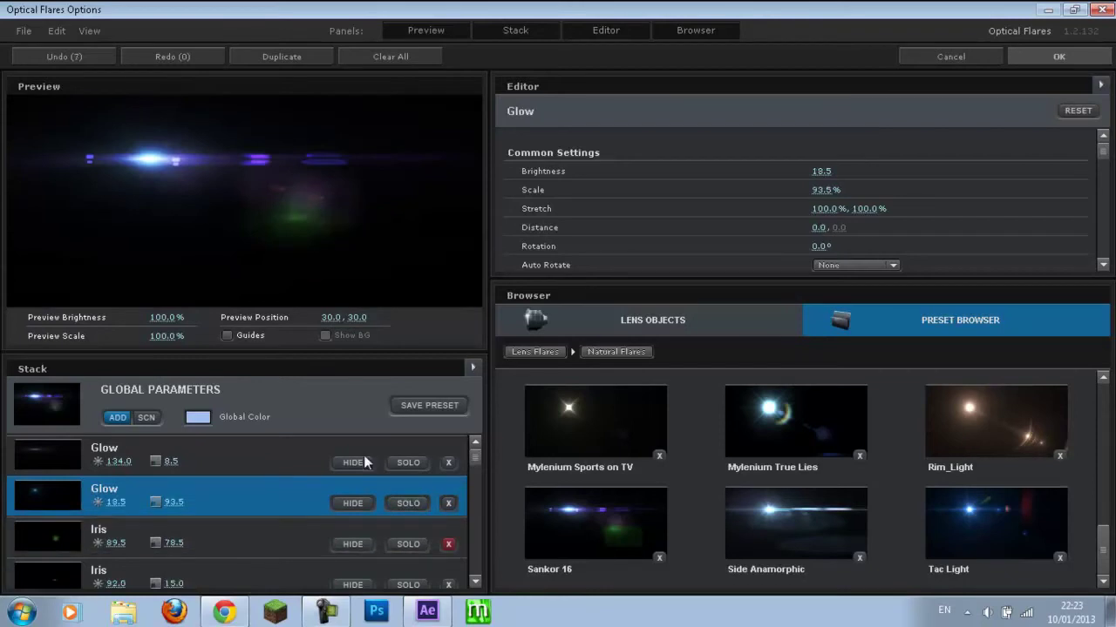
pyautogui.click(347, 505)
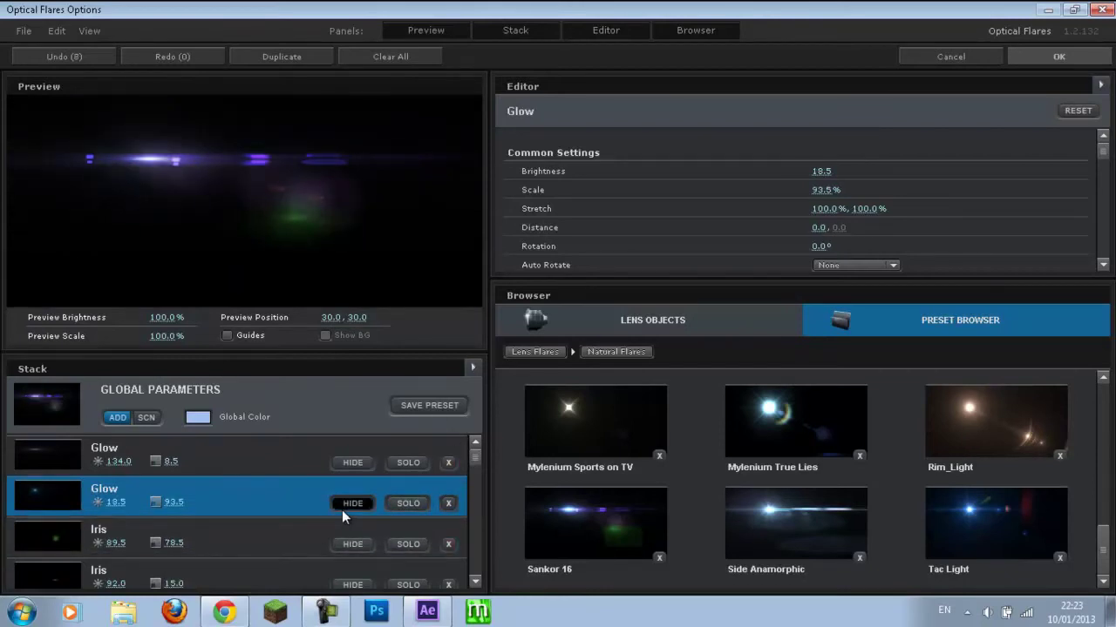
pyautogui.click(342, 510)
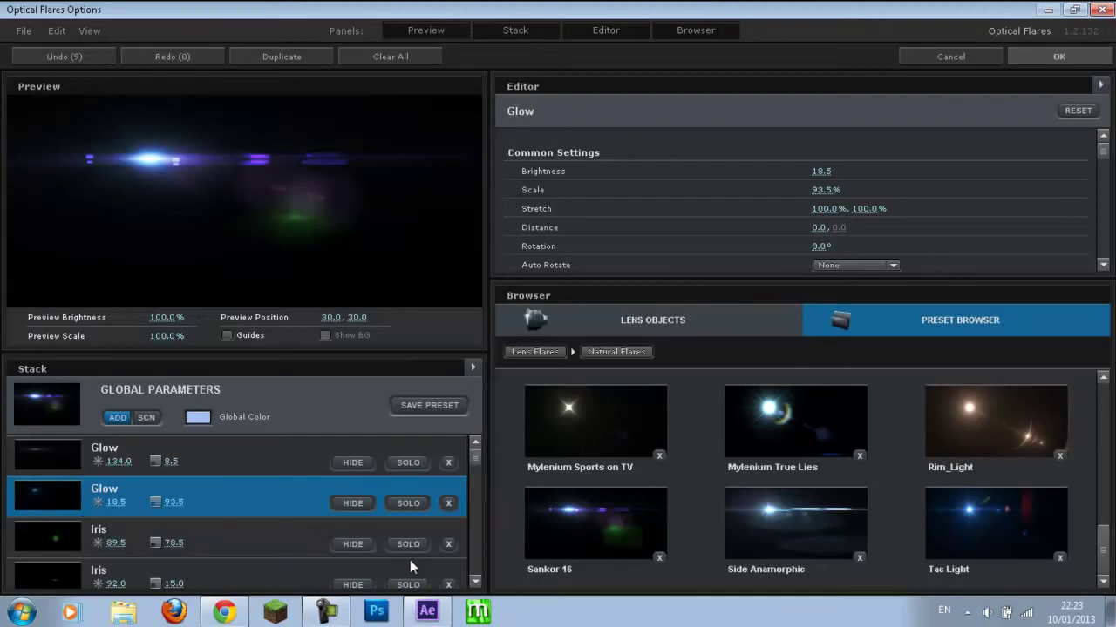
pyautogui.click(352, 544)
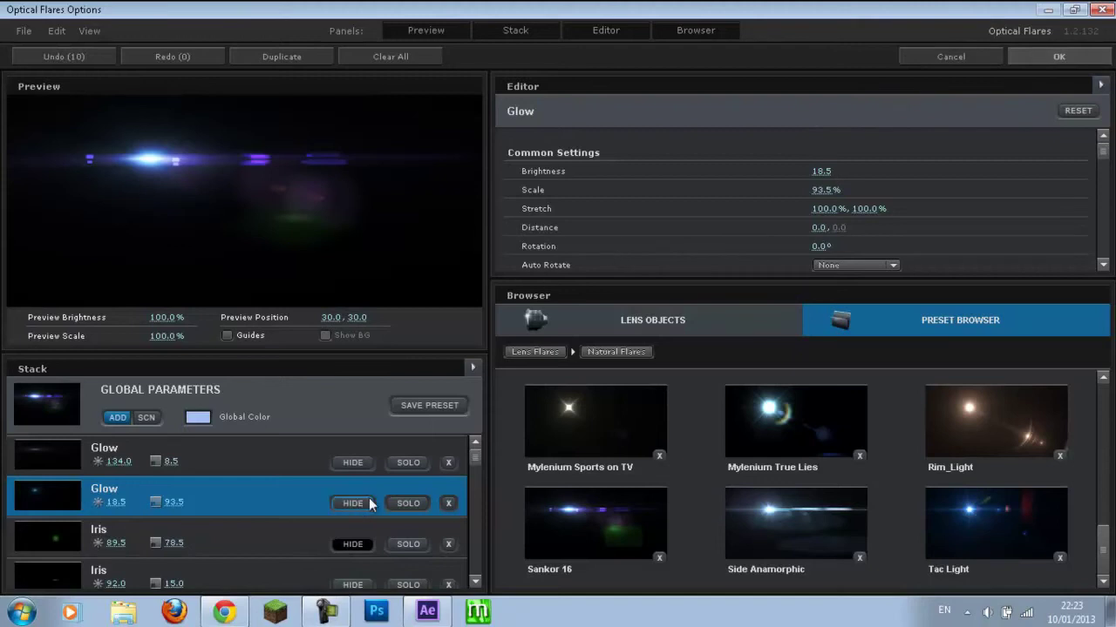
pyautogui.click(448, 545)
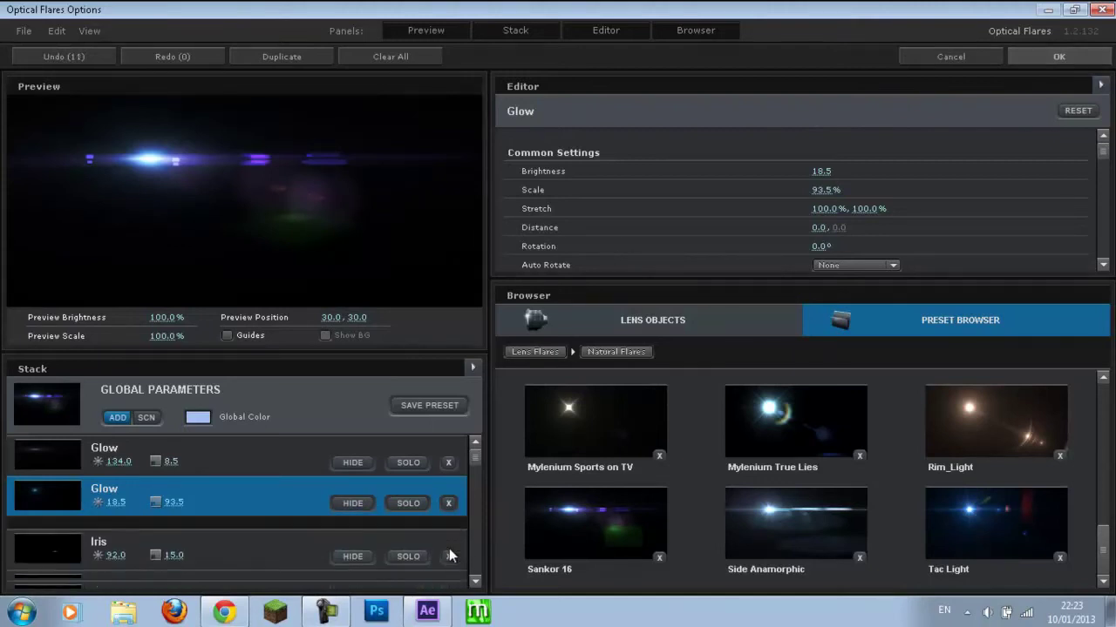
pyautogui.click(410, 407)
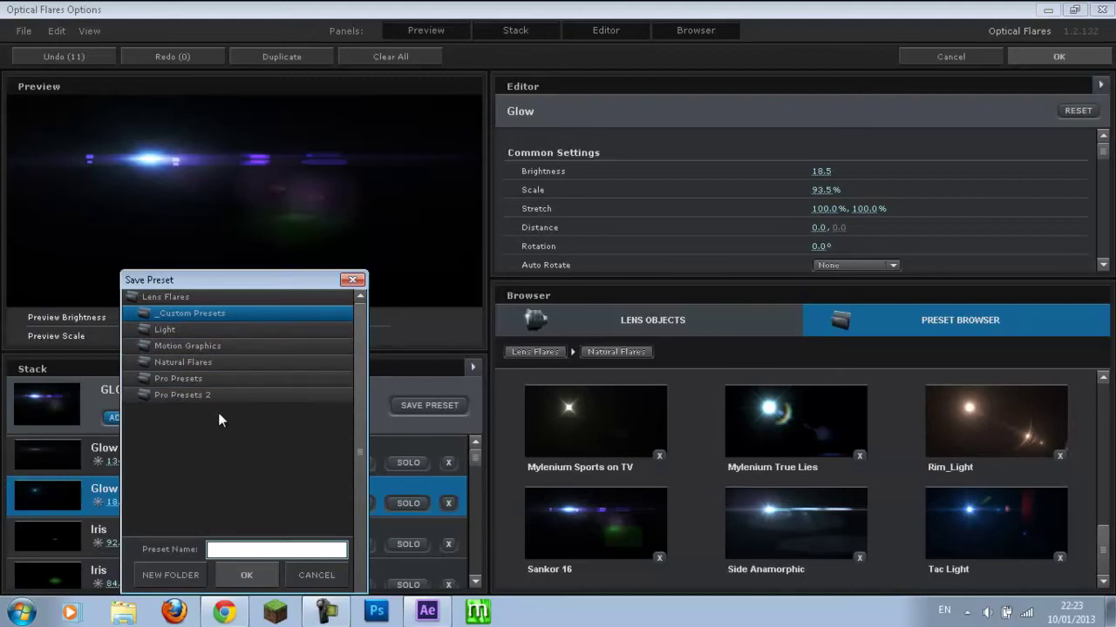
pyautogui.click(296, 577)
# Step: Load the sankor-no green iris preset from the _Custom Presets folder and apply it to the flare
pyautogui.moveTo(1107, 536); pyautogui.dragTo(1107, 410)
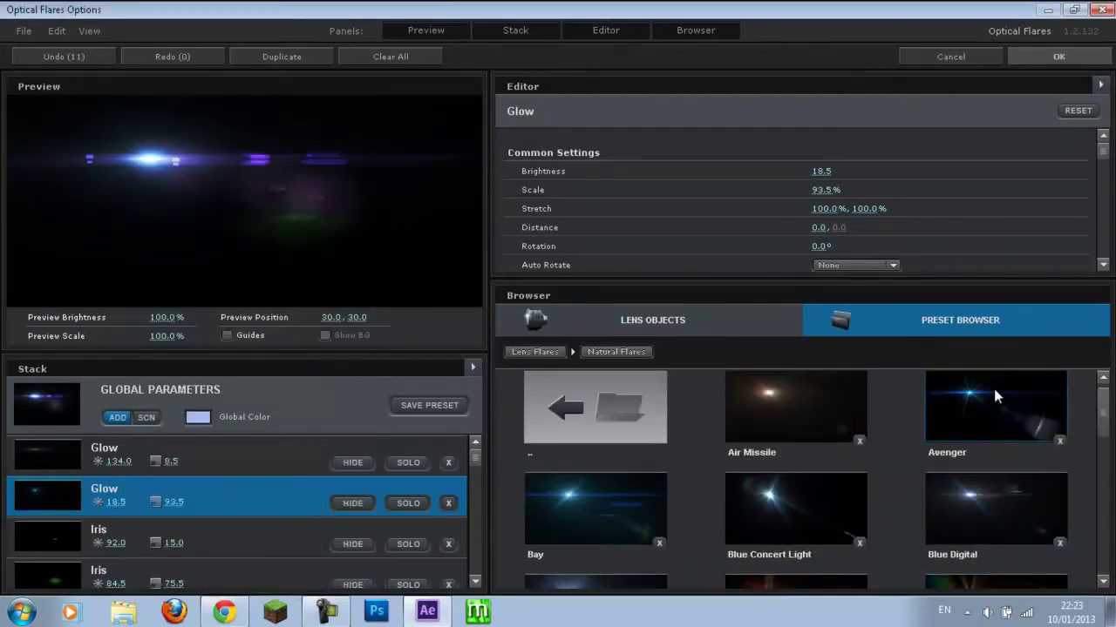
pyautogui.doubleClick(662, 390)
pyautogui.doubleClick(658, 410)
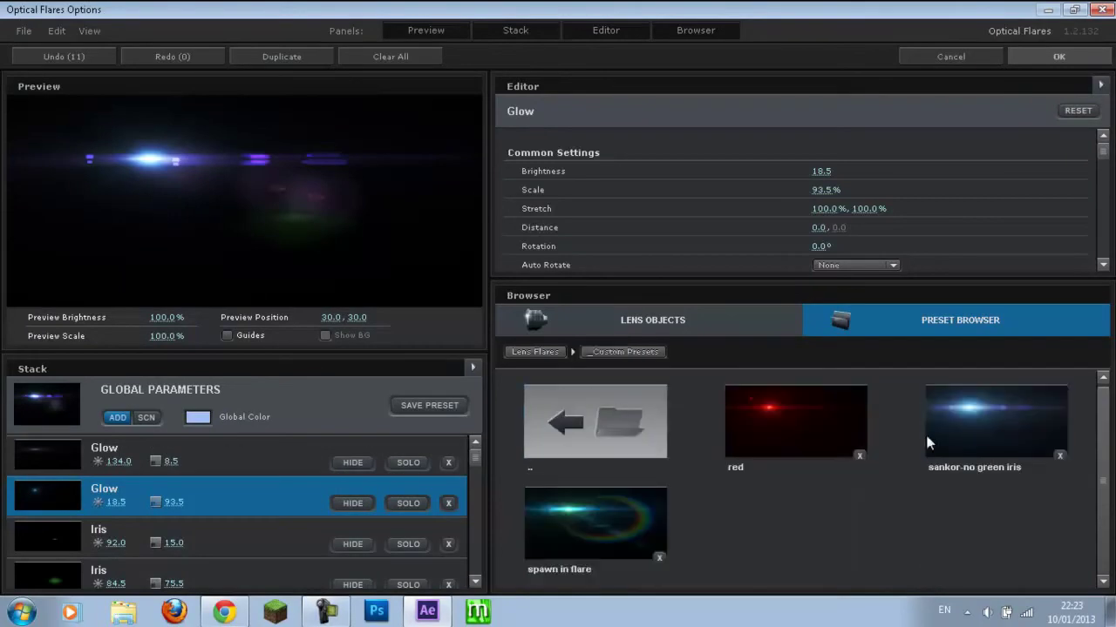
pyautogui.click(1005, 445)
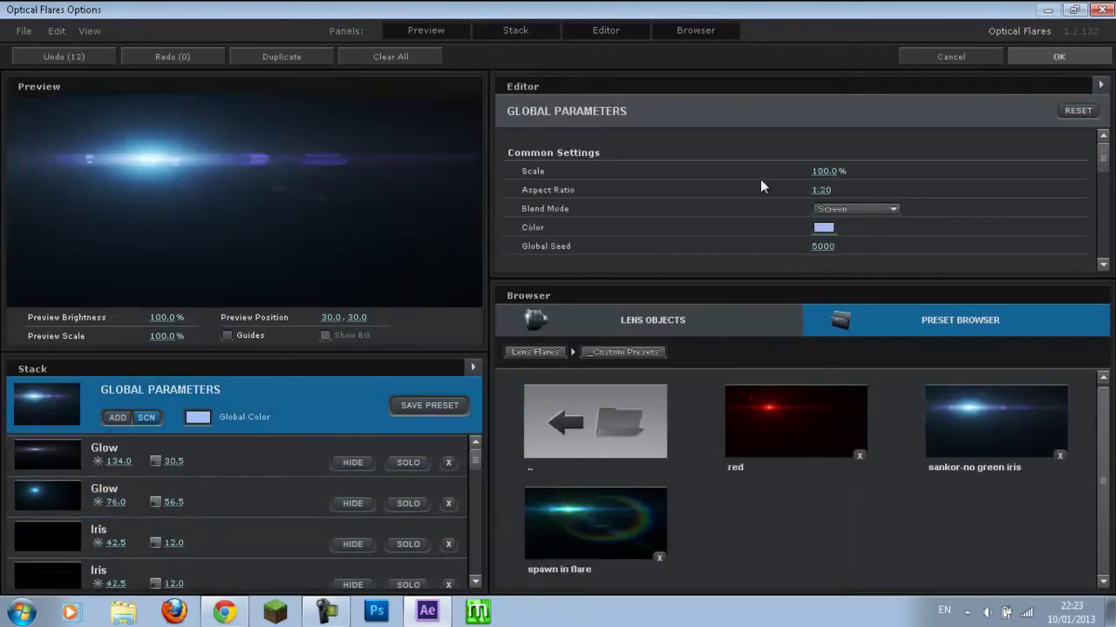
pyautogui.click(1075, 54)
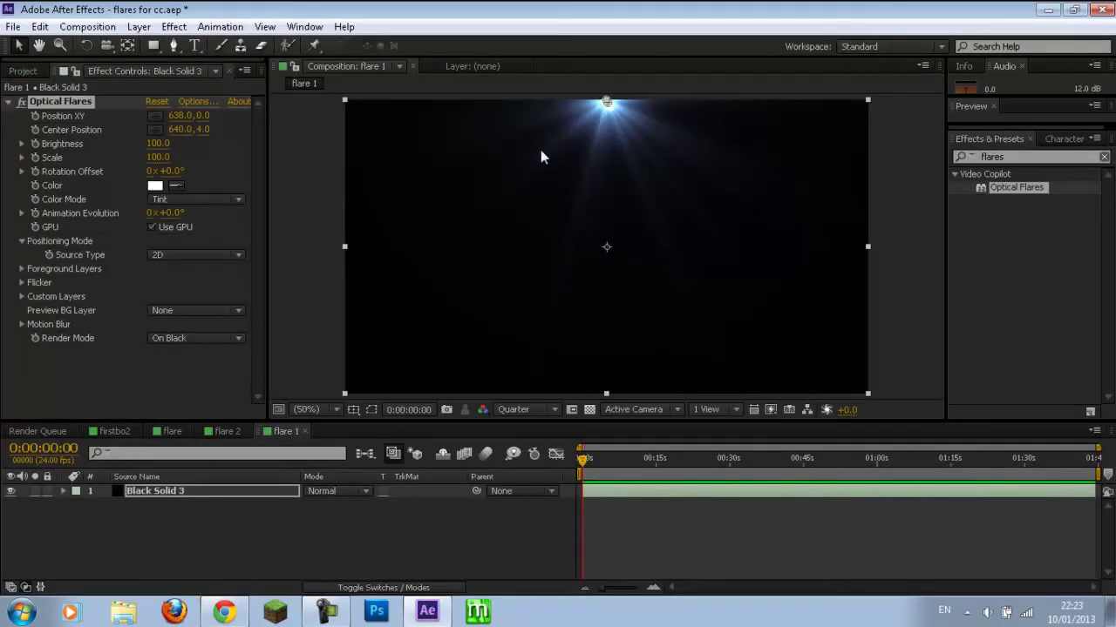
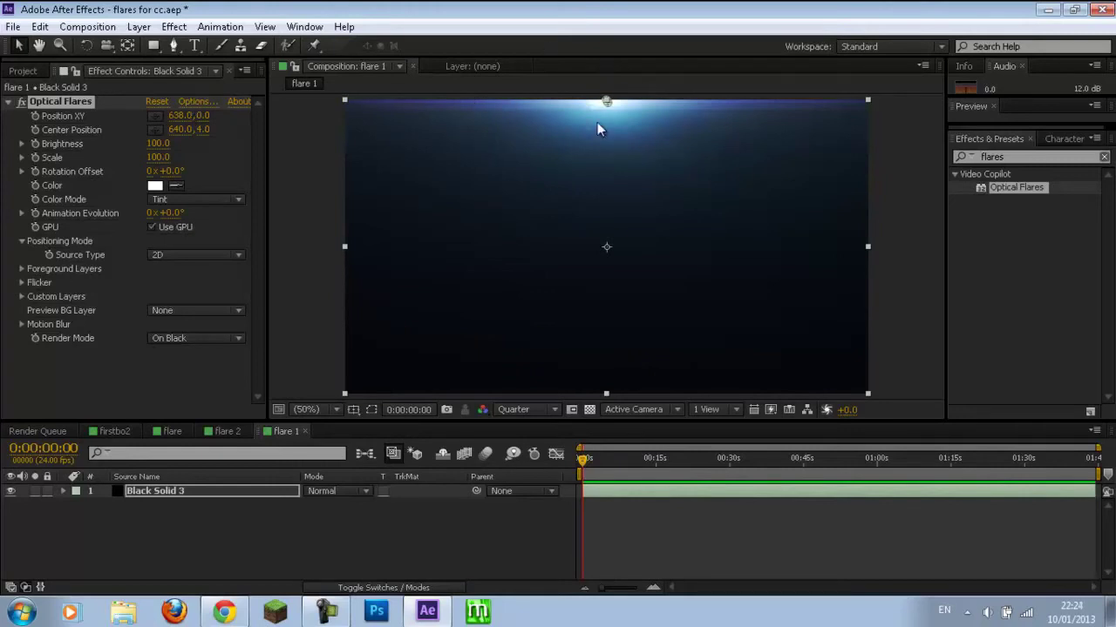
# Step: Set the flare's brightness to 170 and its scale to 120
pyautogui.click(157, 144)
pyautogui.write('170')
pyautogui.press('Tab')
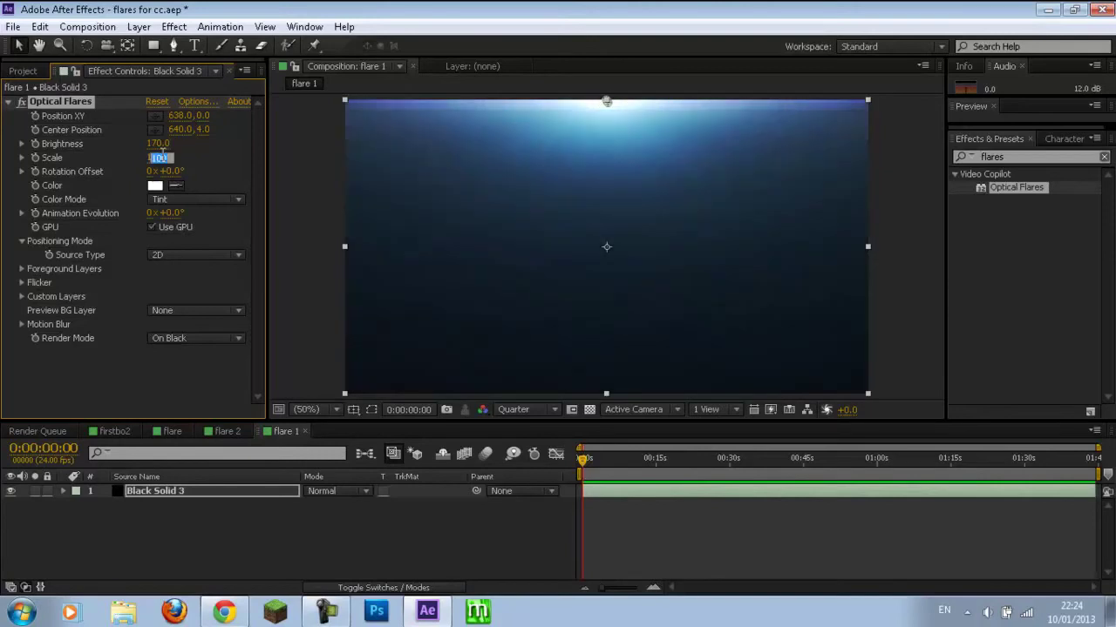
pyautogui.write('120')
pyautogui.press('Return')
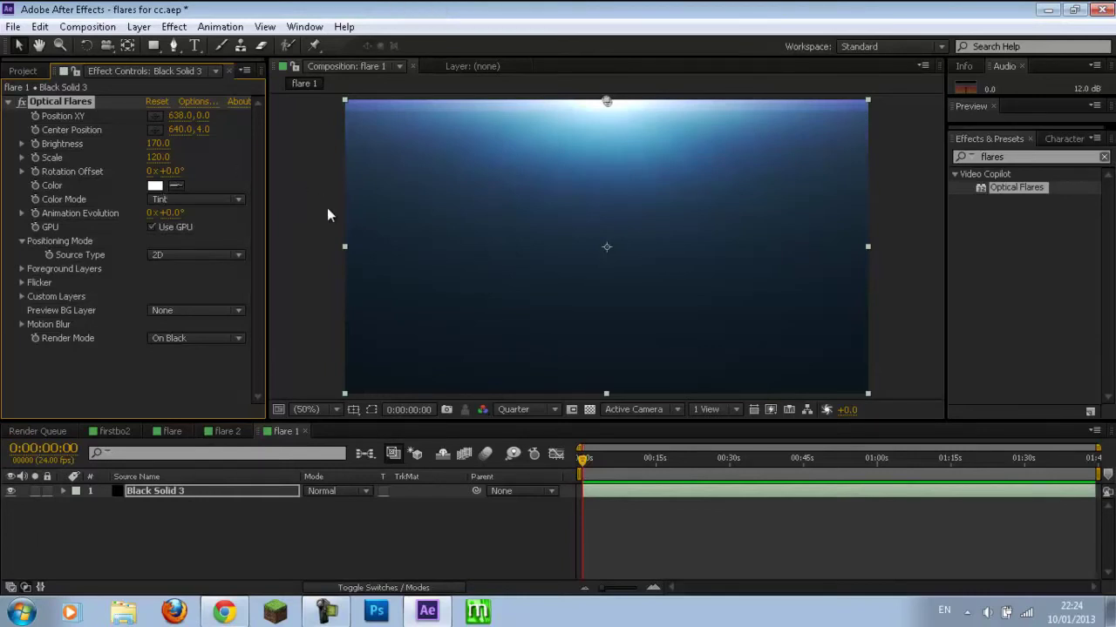
# Step: Create a new 1280 × 720 px, 24 fps composition named f;a
pyautogui.click(88, 26)
pyautogui.click(94, 45)
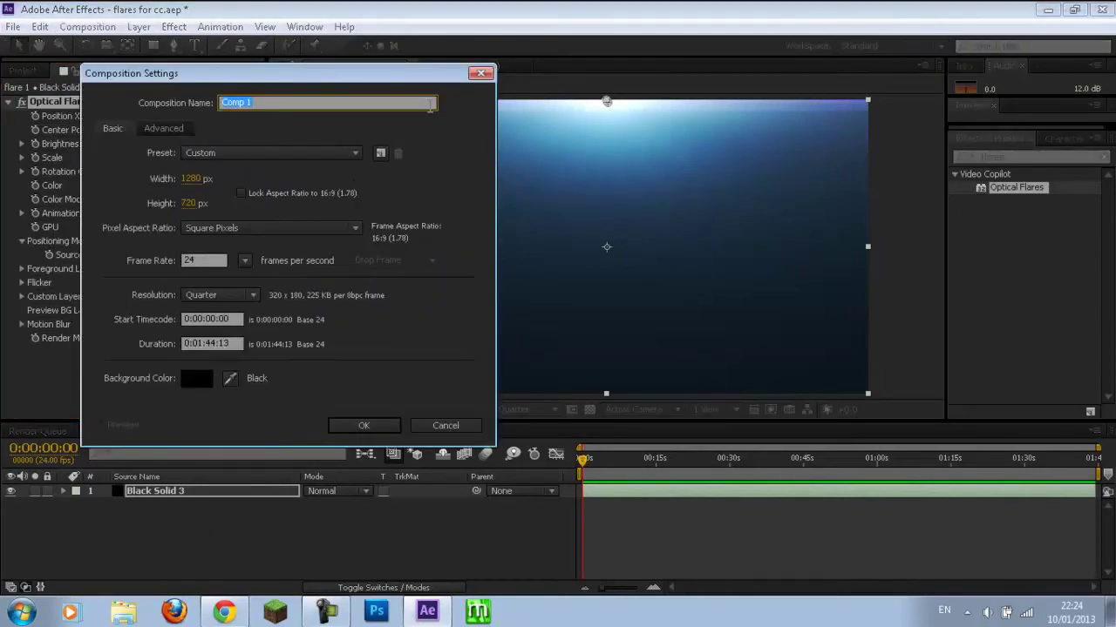
pyautogui.write('f;a')
pyautogui.press('Return')
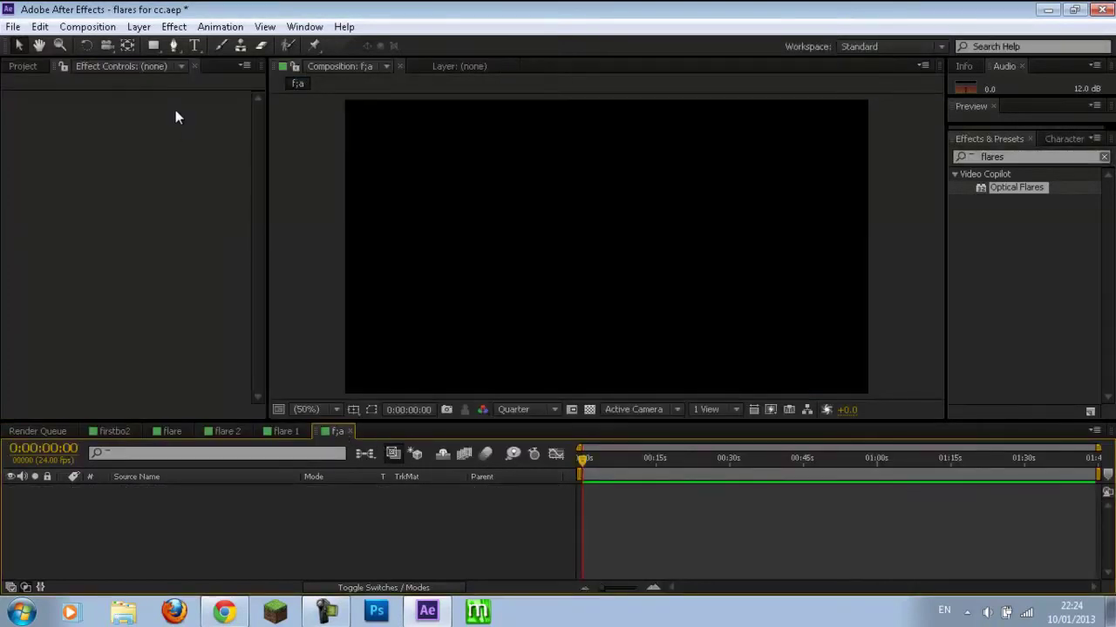
# Step: Rename the new, empty composition as flare 2 in its composition settings
pyautogui.click(87, 26)
pyautogui.click(111, 71)
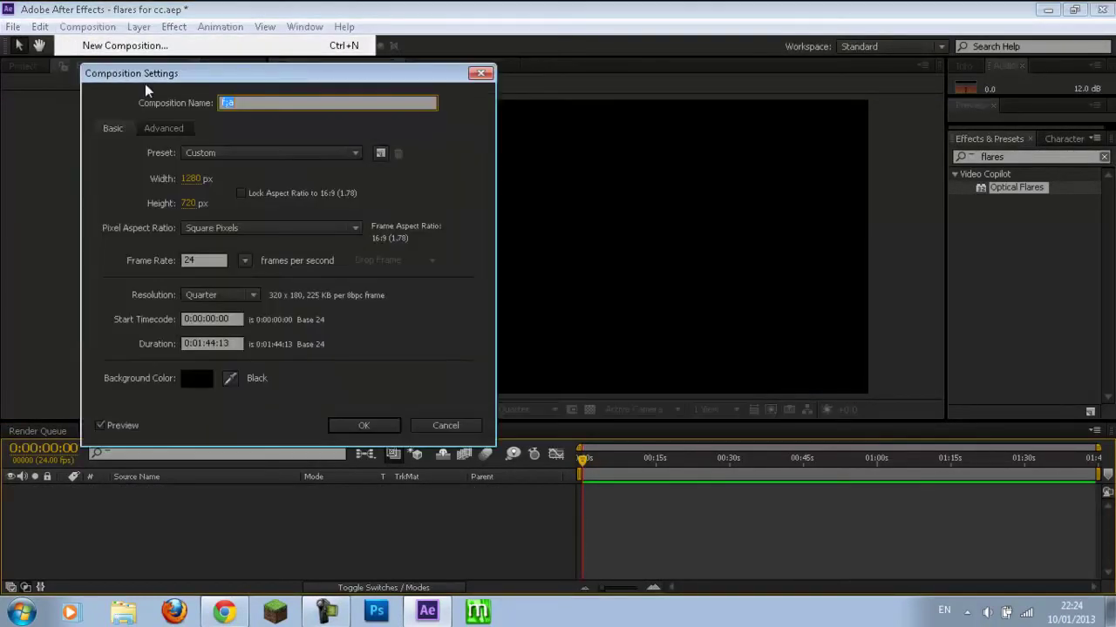
pyautogui.press('BackSpace')
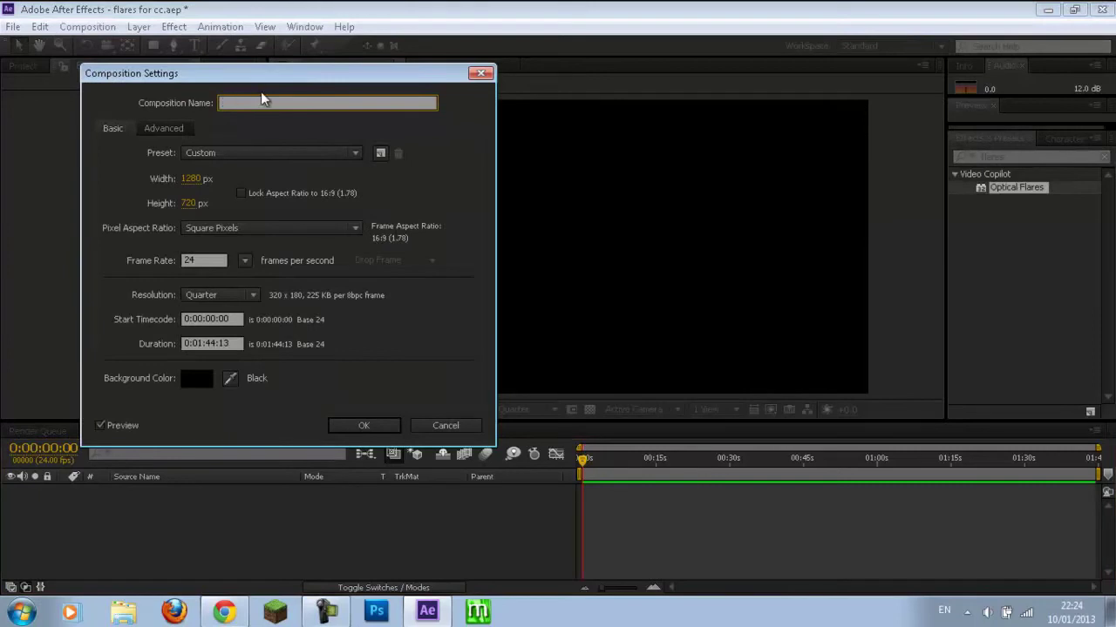
pyautogui.write('flare 3')
pyautogui.press('BackSpace')
pyautogui.write('2')
pyautogui.click(364, 427)
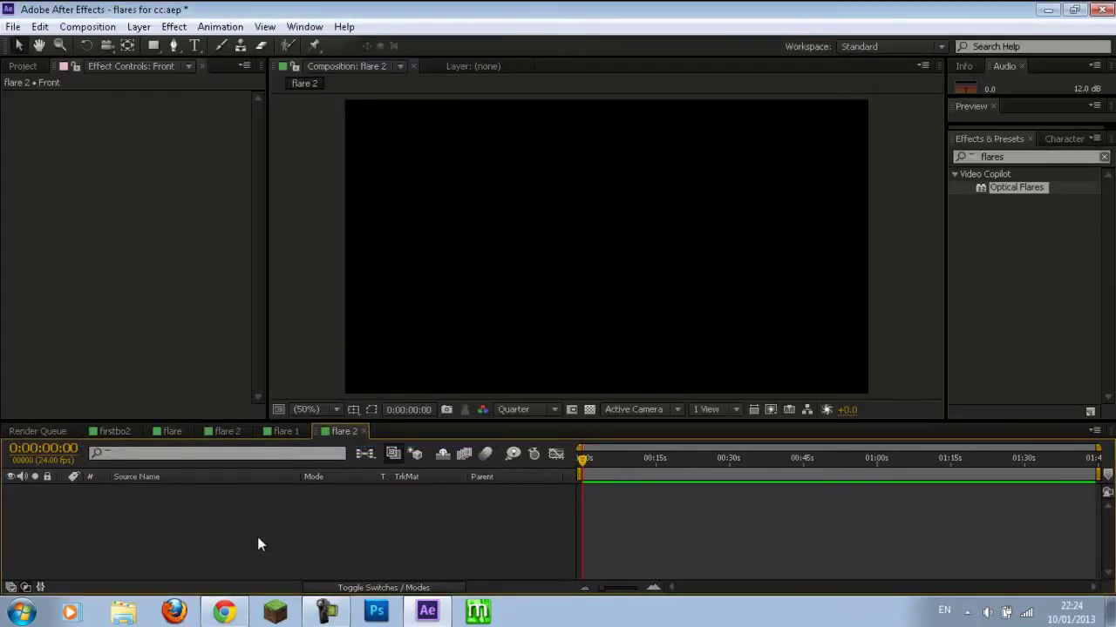
# Step: Add a full-size black solid to the empty flare 2 composition and apply the Optical Flares effect to it
pyautogui.hotkey('ctrl', 'y')
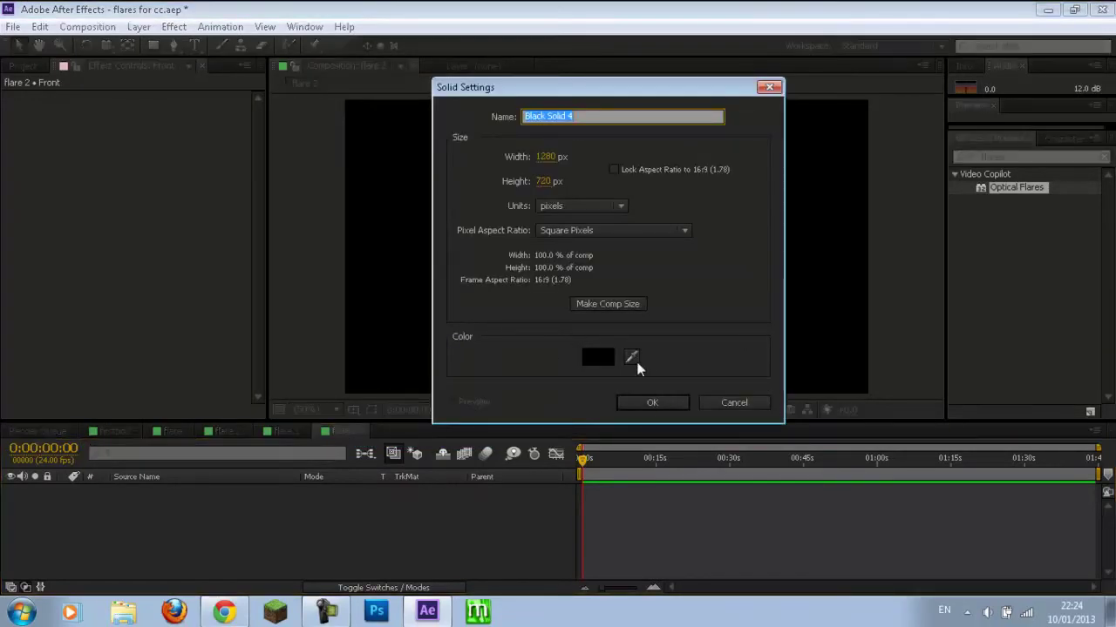
pyautogui.click(649, 405)
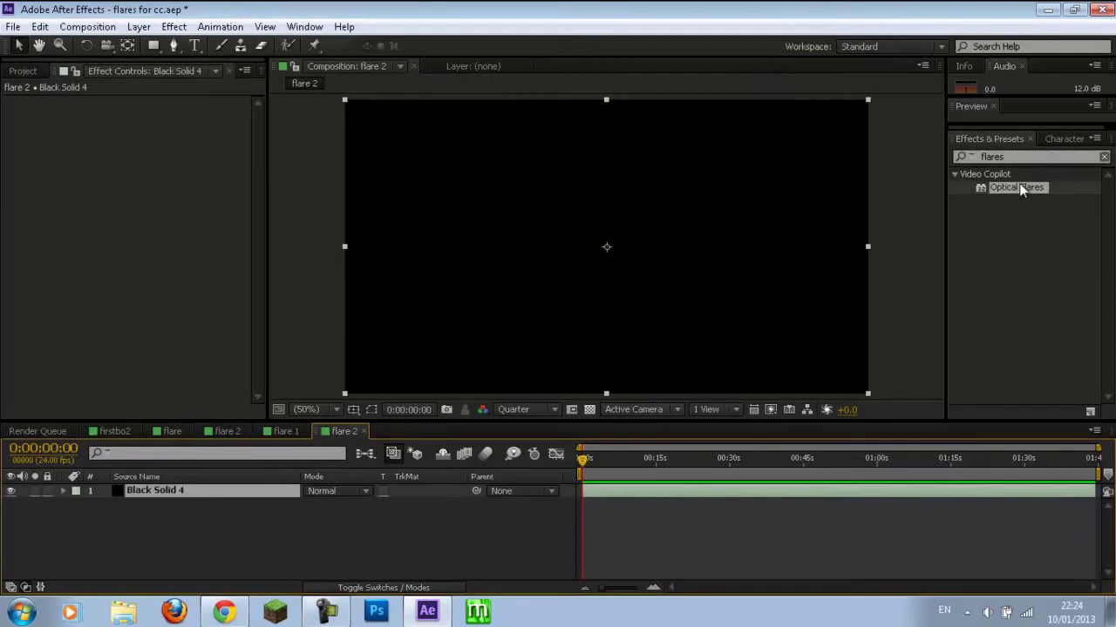
pyautogui.doubleClick(1020, 188)
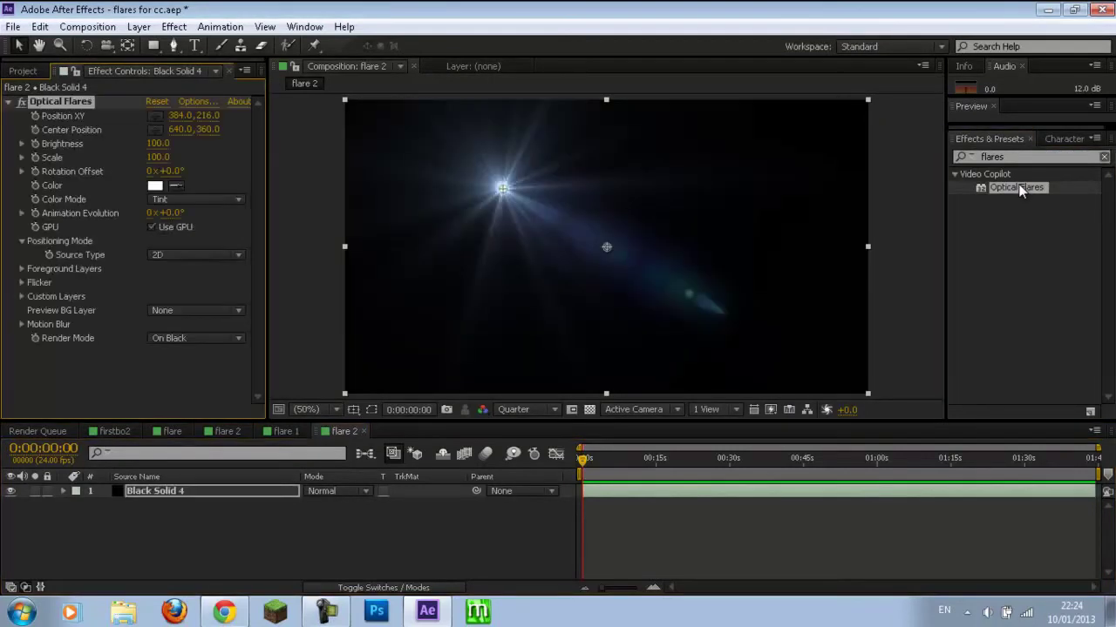
# Step: Move the flare to the bottom centre of the frame, with its position about 640, 722 and center position about 636, 726
pyautogui.moveTo(513, 194); pyautogui.dragTo(608, 103)
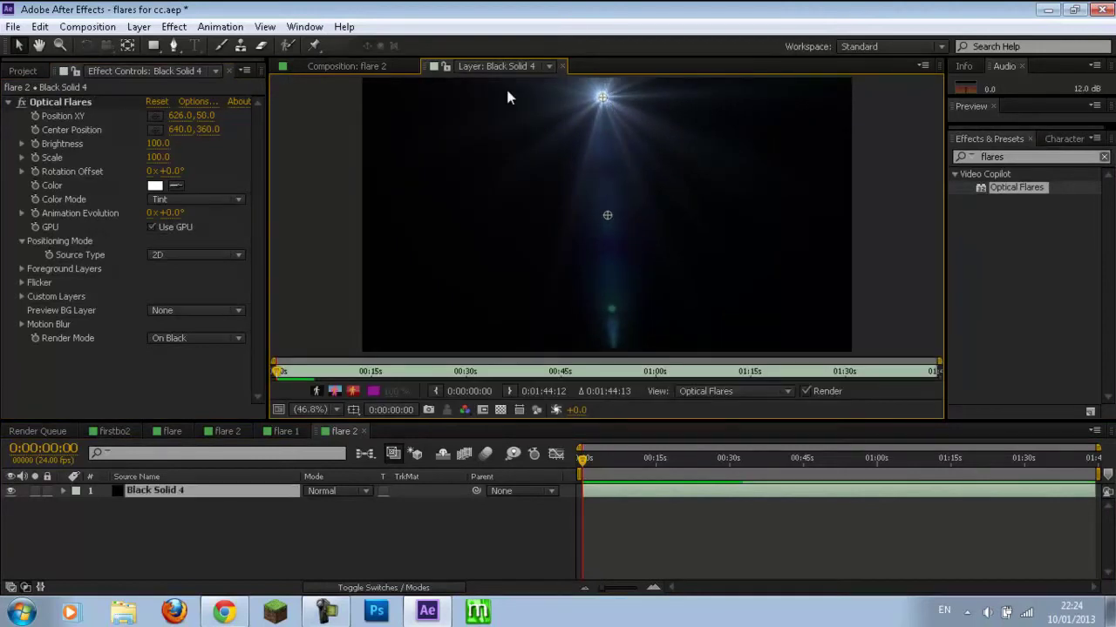
pyautogui.click(338, 67)
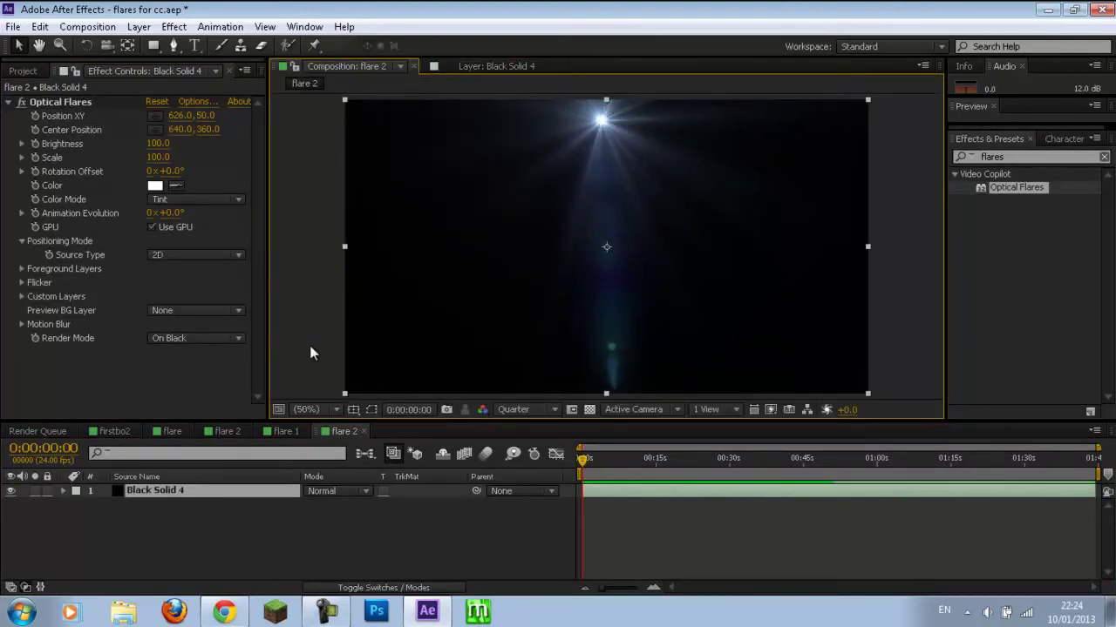
pyautogui.click(62, 102)
pyautogui.moveTo(599, 116); pyautogui.dragTo(605, 103)
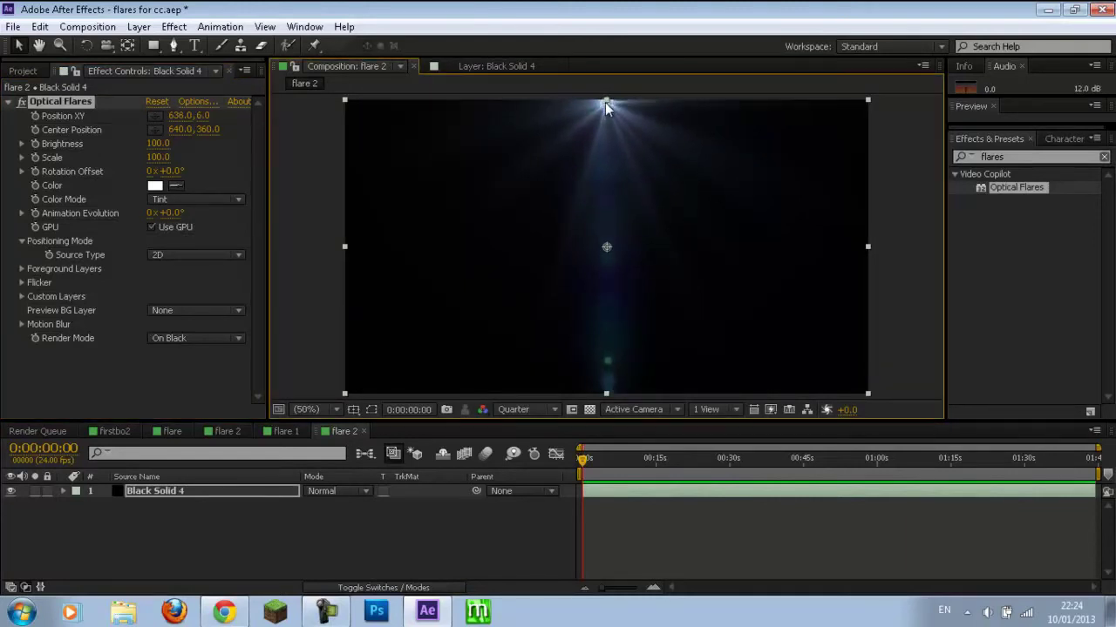
pyautogui.moveTo(606, 248); pyautogui.dragTo(607, 394)
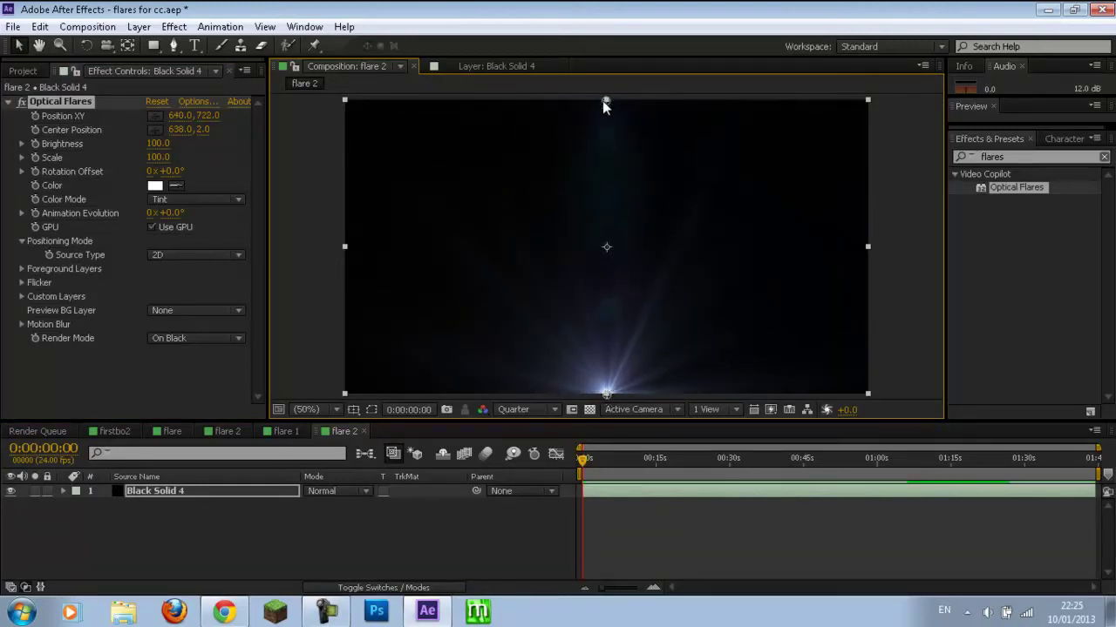
pyautogui.moveTo(605, 105); pyautogui.dragTo(603, 399)
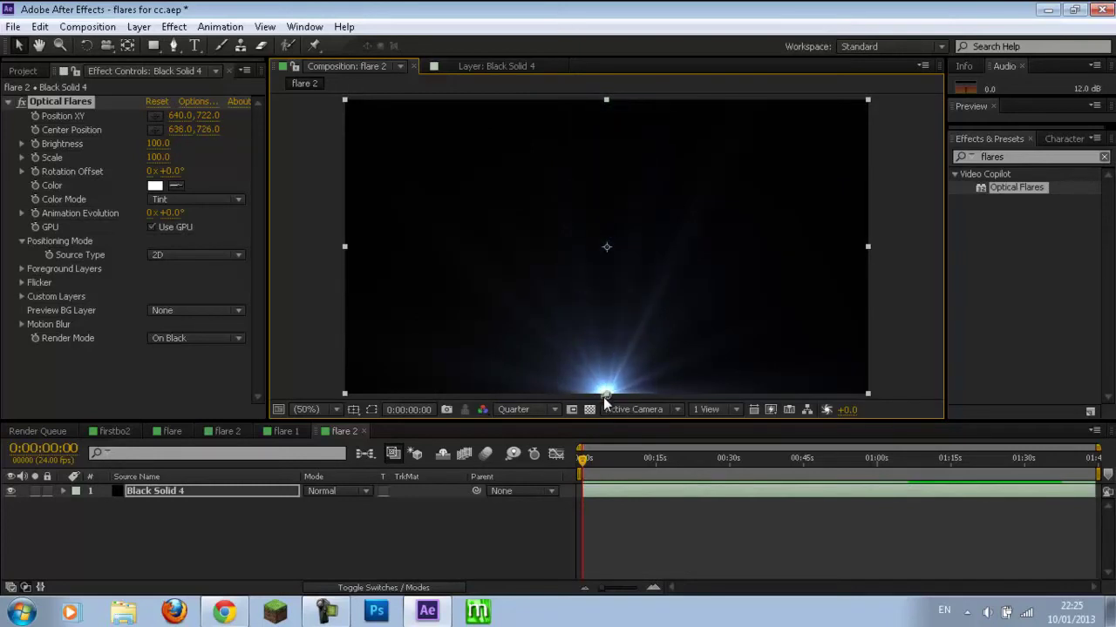
# Step: Open the Optical Flares options for the bottom flare and load the red custom preset
pyautogui.click(192, 103)
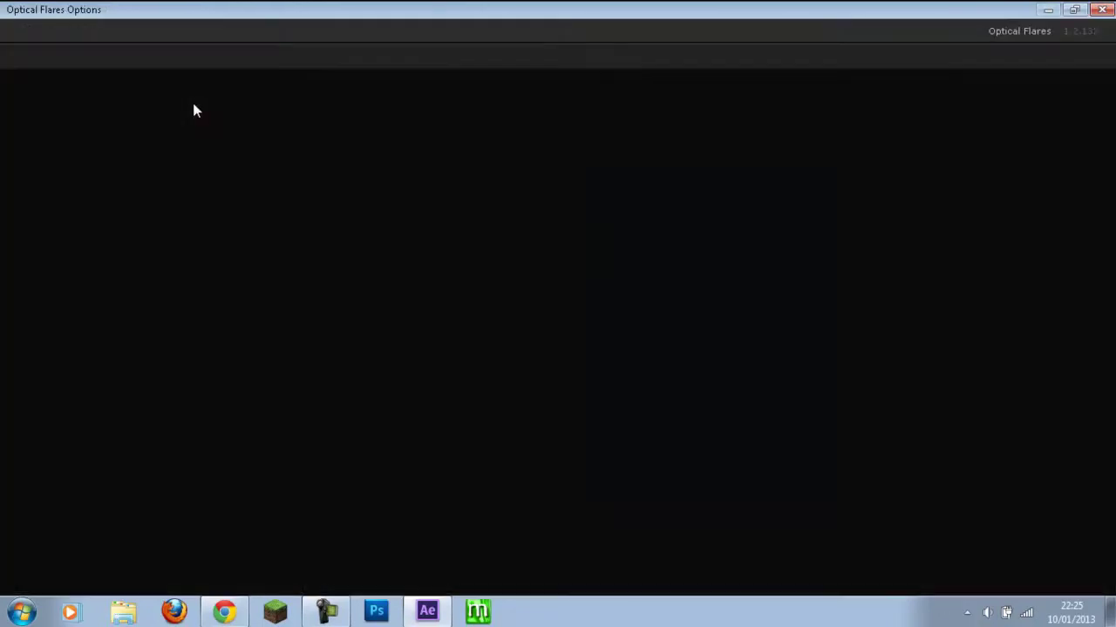
pyautogui.doubleClick(584, 428)
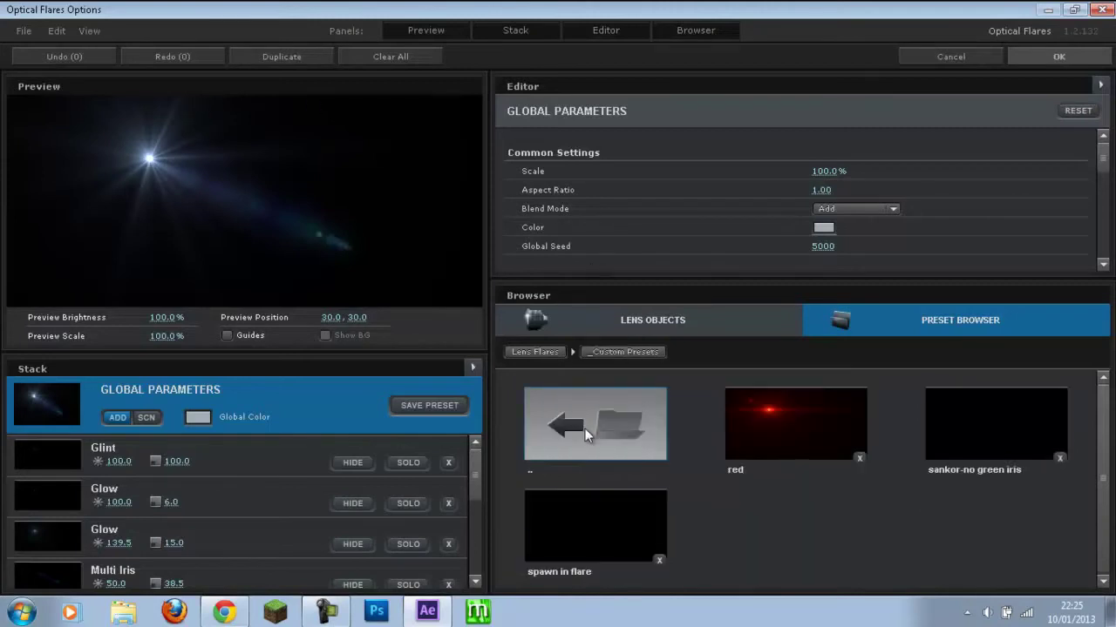
pyautogui.click(790, 434)
# Step: Add the Laser Point preset from the Pro Presets folder to the red flare
pyautogui.doubleClick(592, 403)
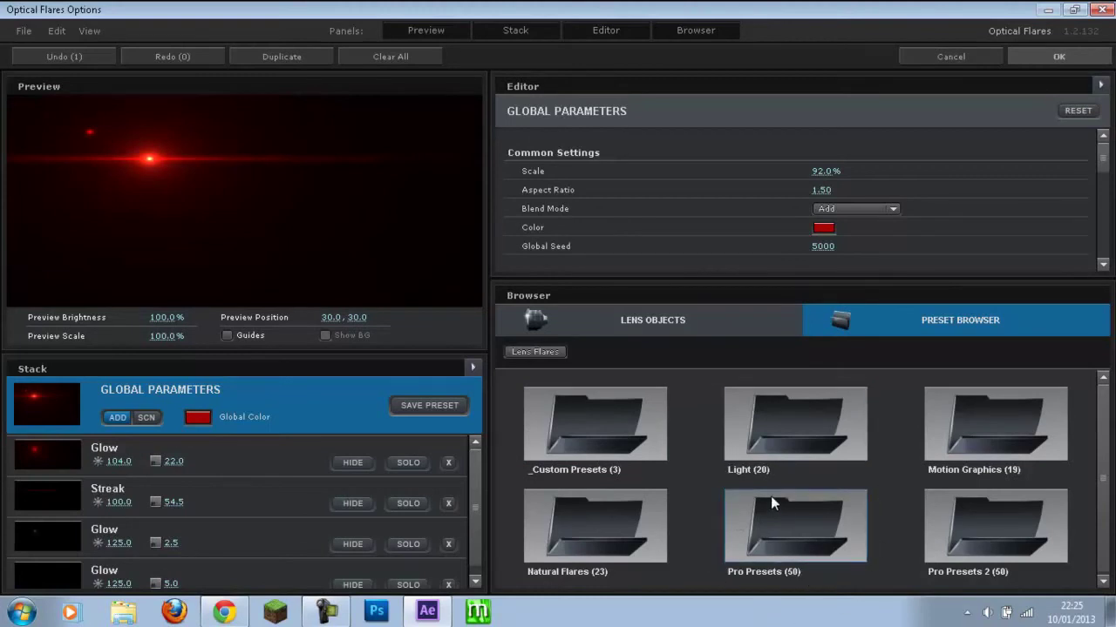
pyautogui.doubleClick(768, 534)
pyautogui.moveTo(1103, 392); pyautogui.dragTo(1104, 446)
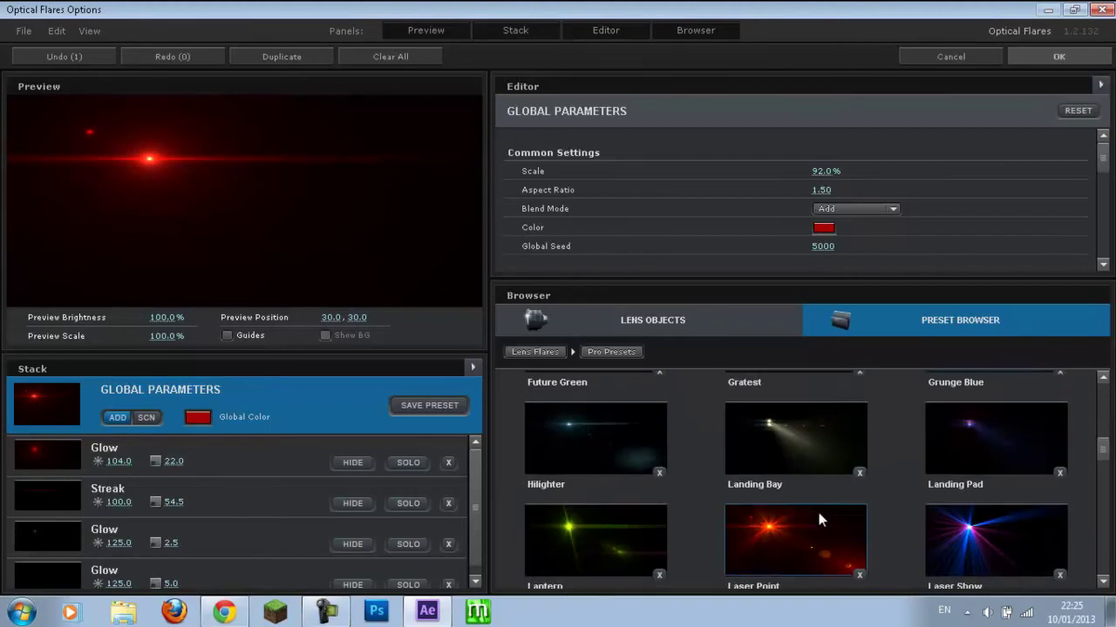
pyautogui.click(818, 513)
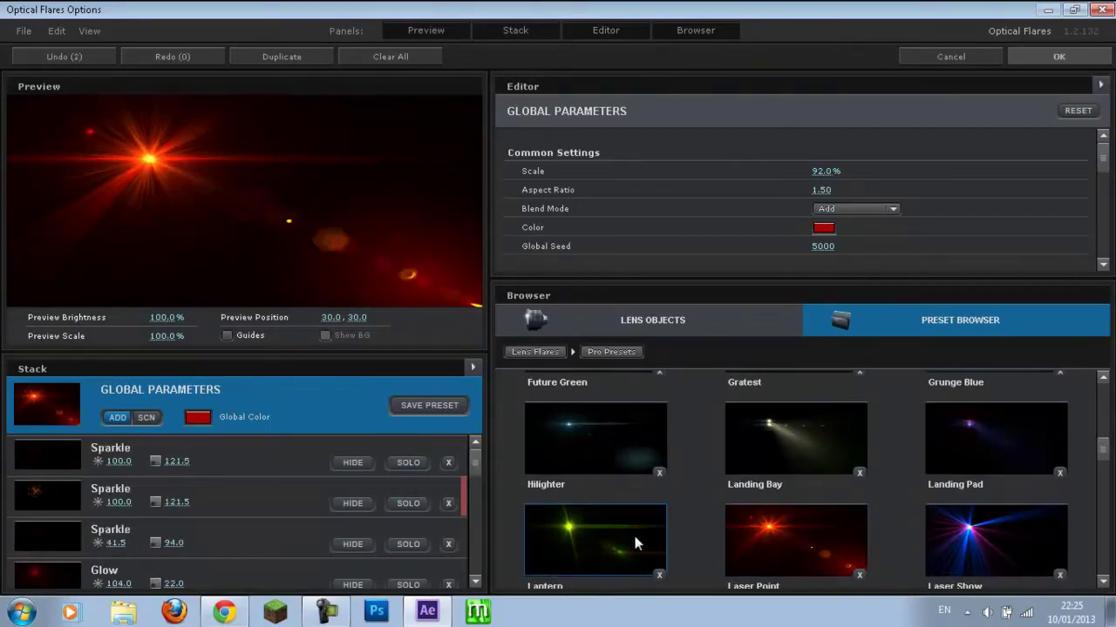
pyautogui.moveTo(1103, 445); pyautogui.dragTo(1103, 461)
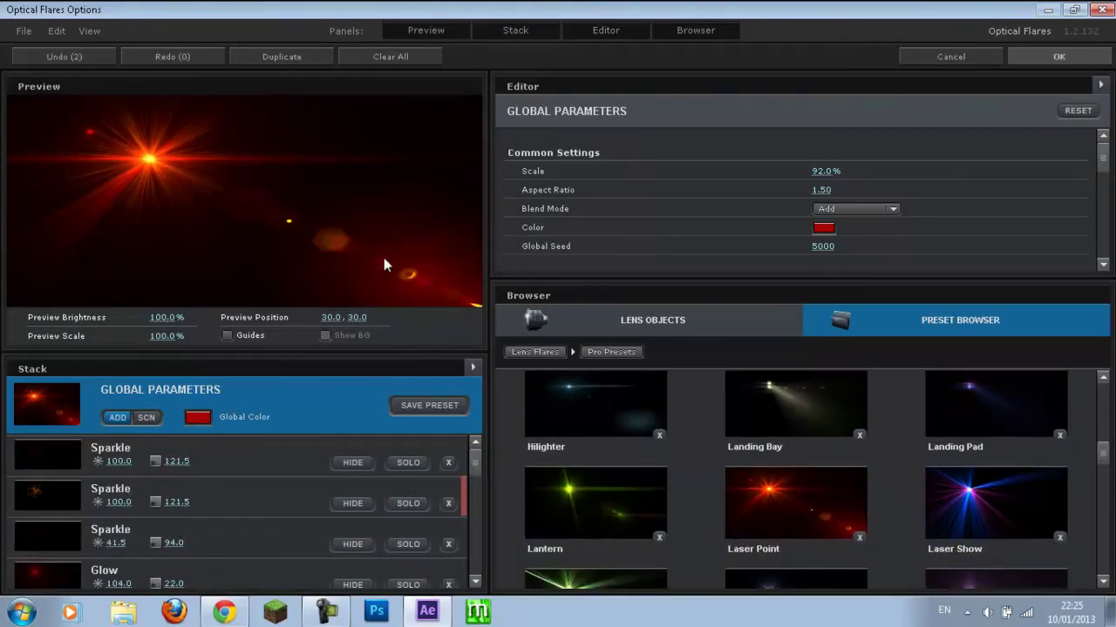
# Step: Delete the two Sparkle elements with 121.5 scale from the flare's stack
pyautogui.click(288, 499)
pyautogui.click(448, 503)
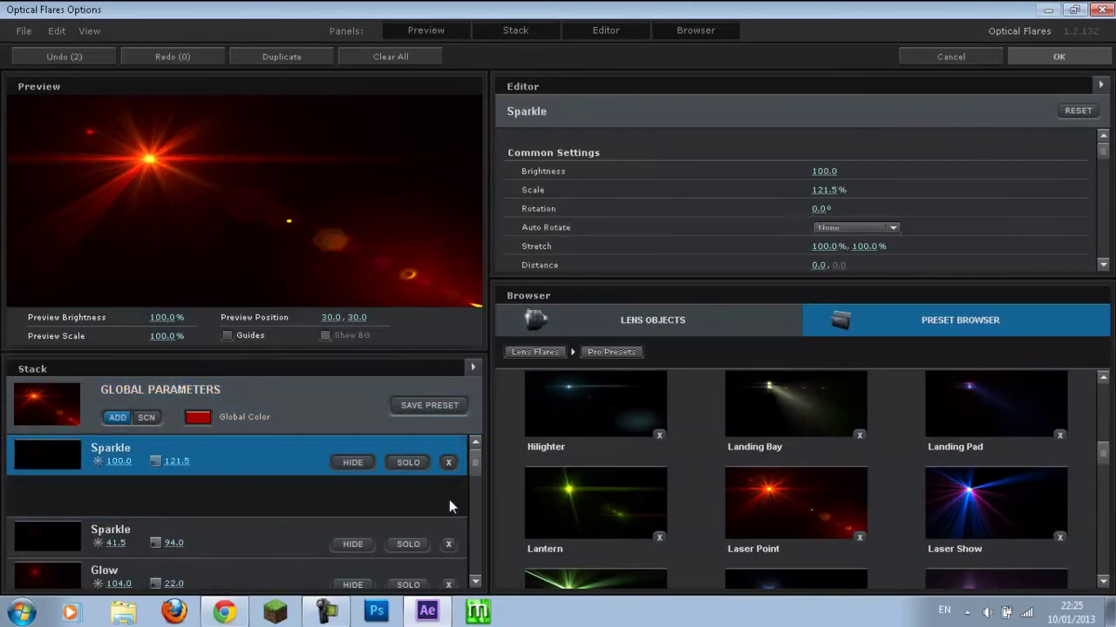
pyautogui.click(446, 461)
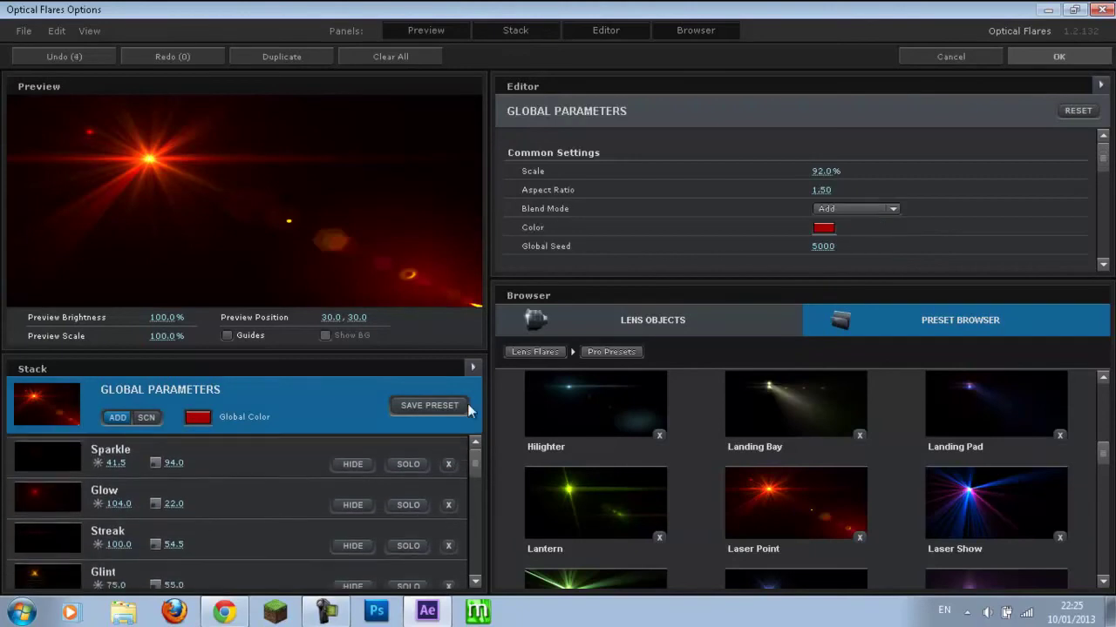
# Step: Replace the flare with the red preset from the _Custom Presets folder
pyautogui.click(429, 407)
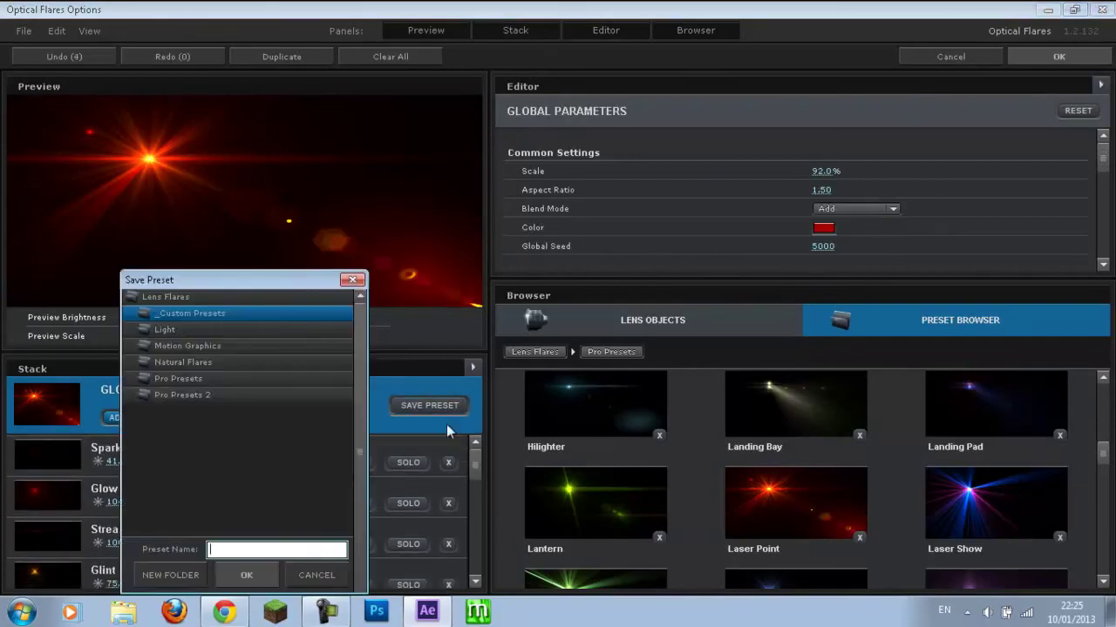
pyautogui.click(352, 280)
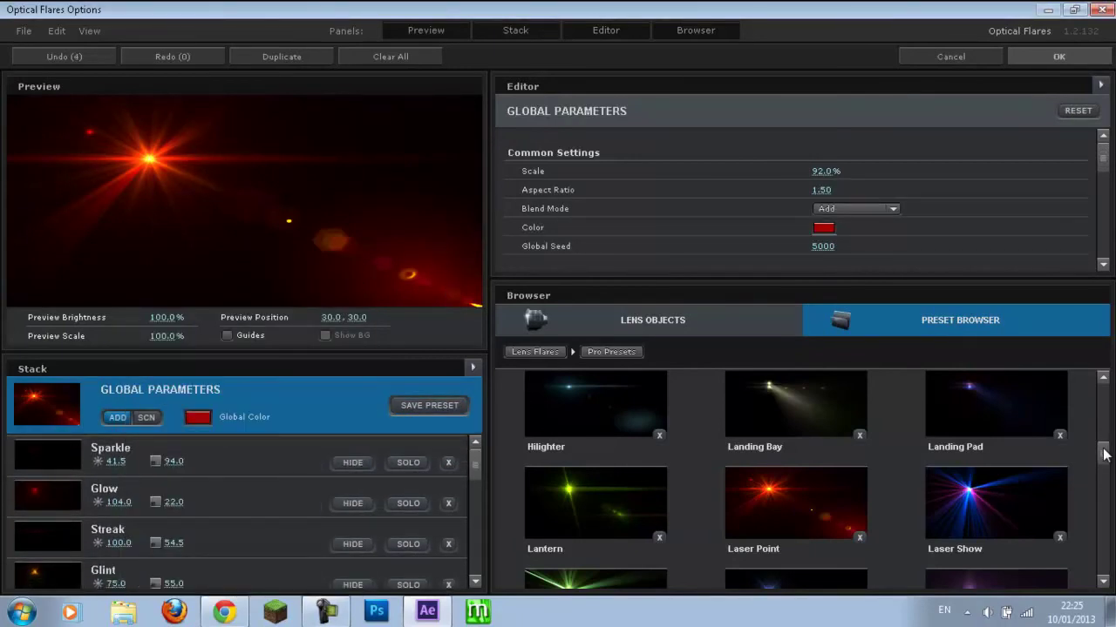
pyautogui.moveTo(1105, 453); pyautogui.dragTo(1105, 387)
pyautogui.click(633, 403)
pyautogui.click(606, 414)
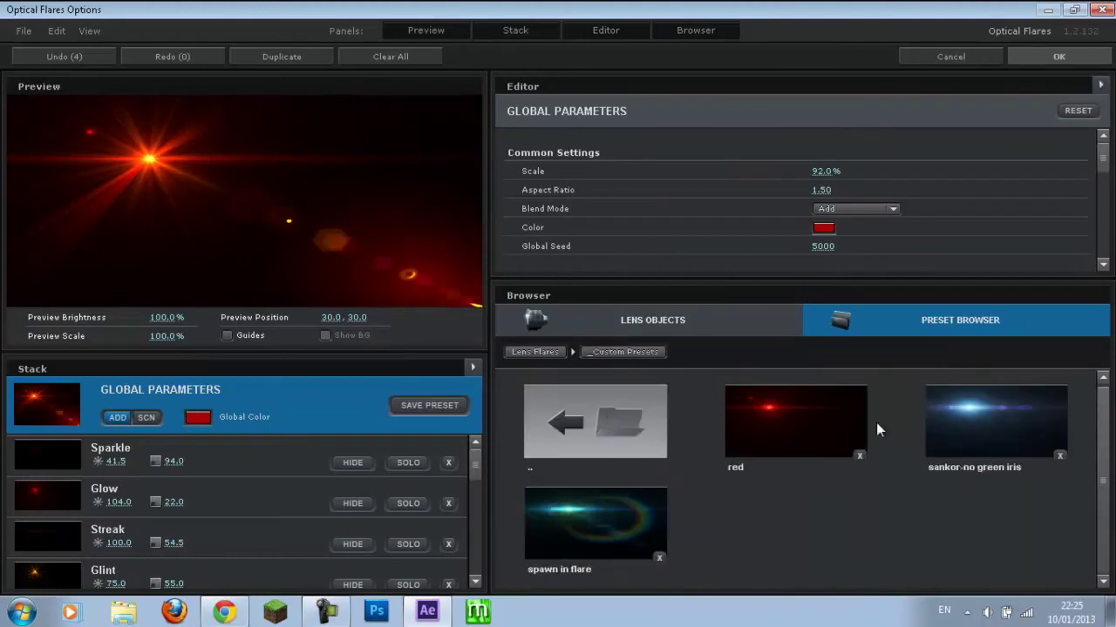
pyautogui.click(804, 421)
# Step: Change the bottom flare's global color to orange, A75A00
pyautogui.click(828, 228)
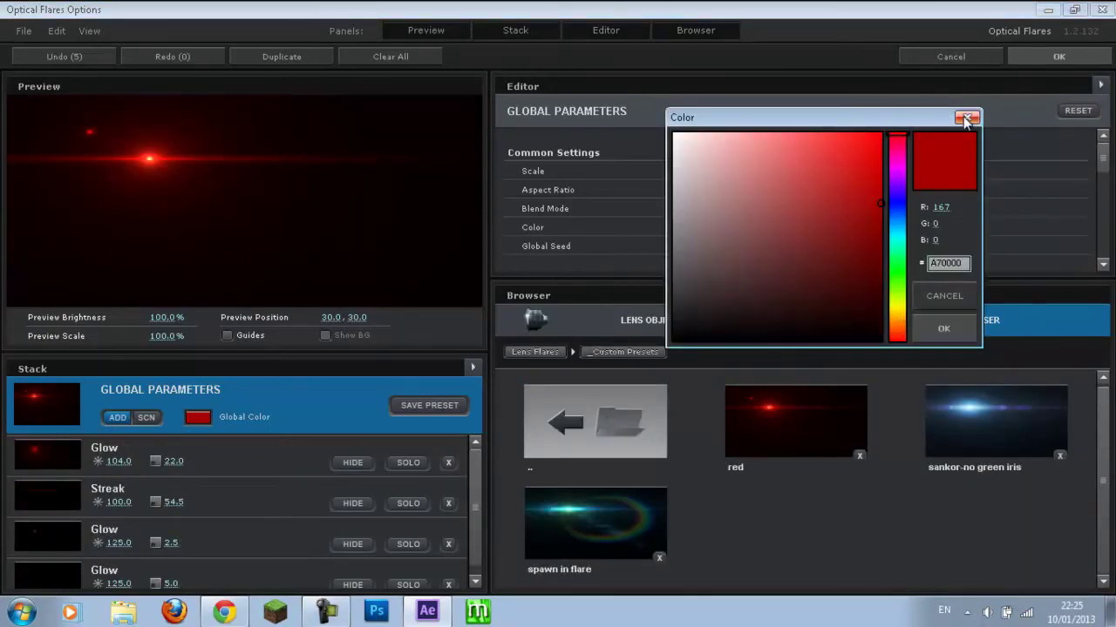
pyautogui.click(896, 326)
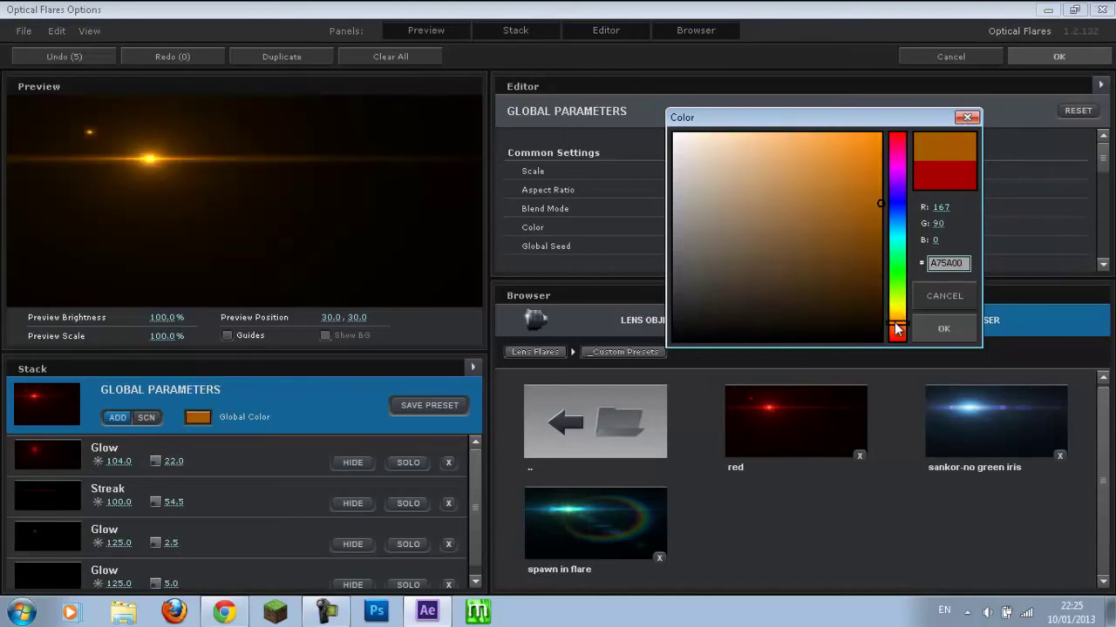
pyautogui.click(943, 329)
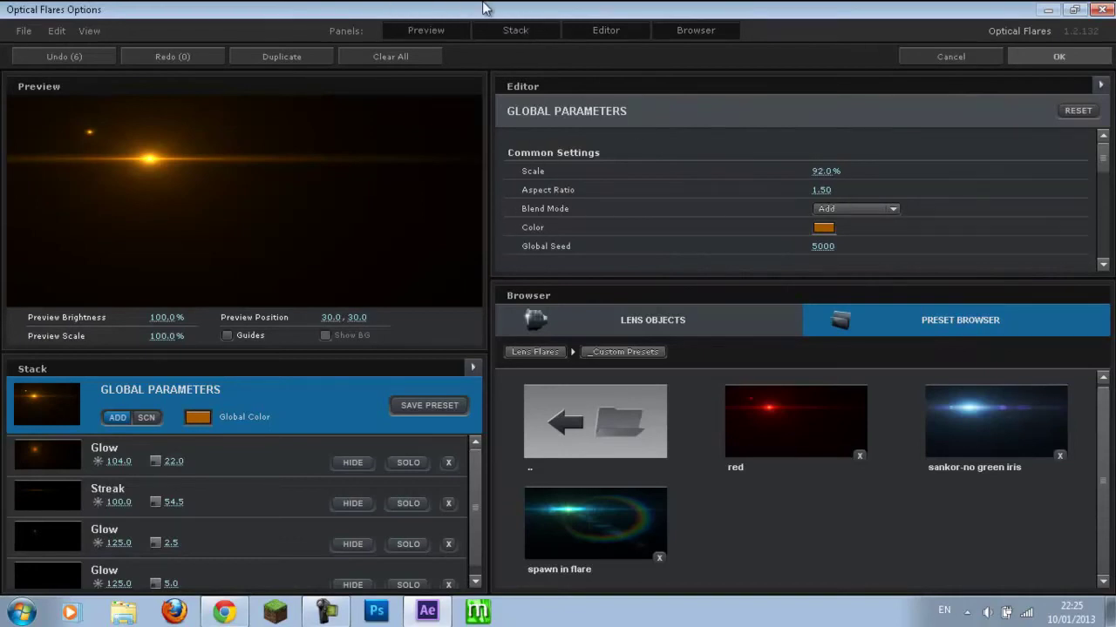
# Step: Hide and restore the Preview, Stack, Editor and Browser panels of the Optical Flares options
pyautogui.click(440, 32)
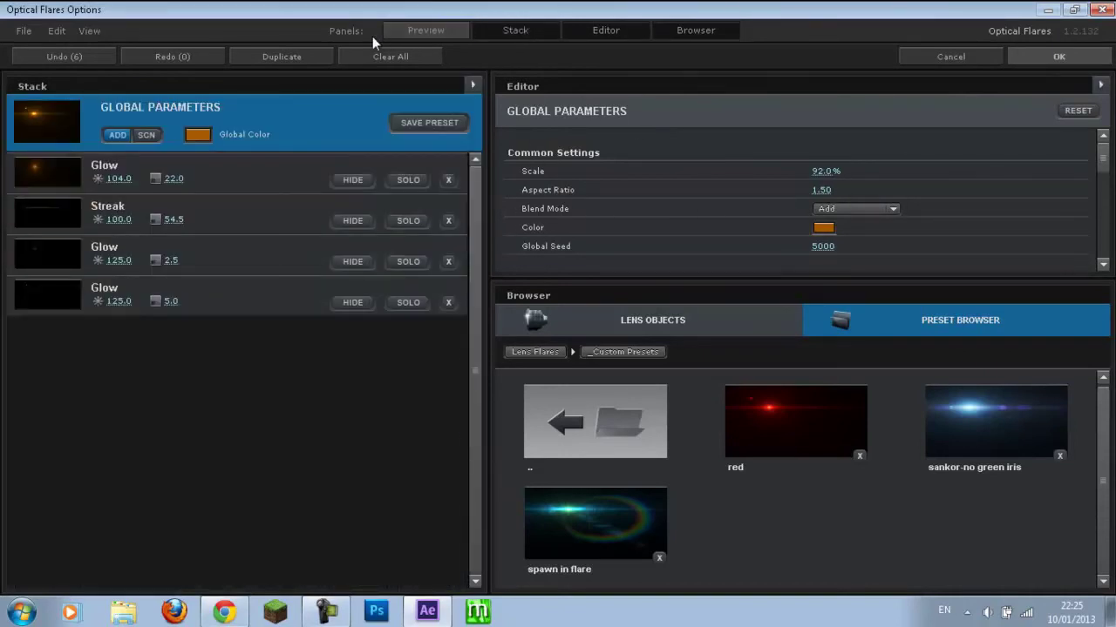
pyautogui.click(519, 31)
pyautogui.click(603, 31)
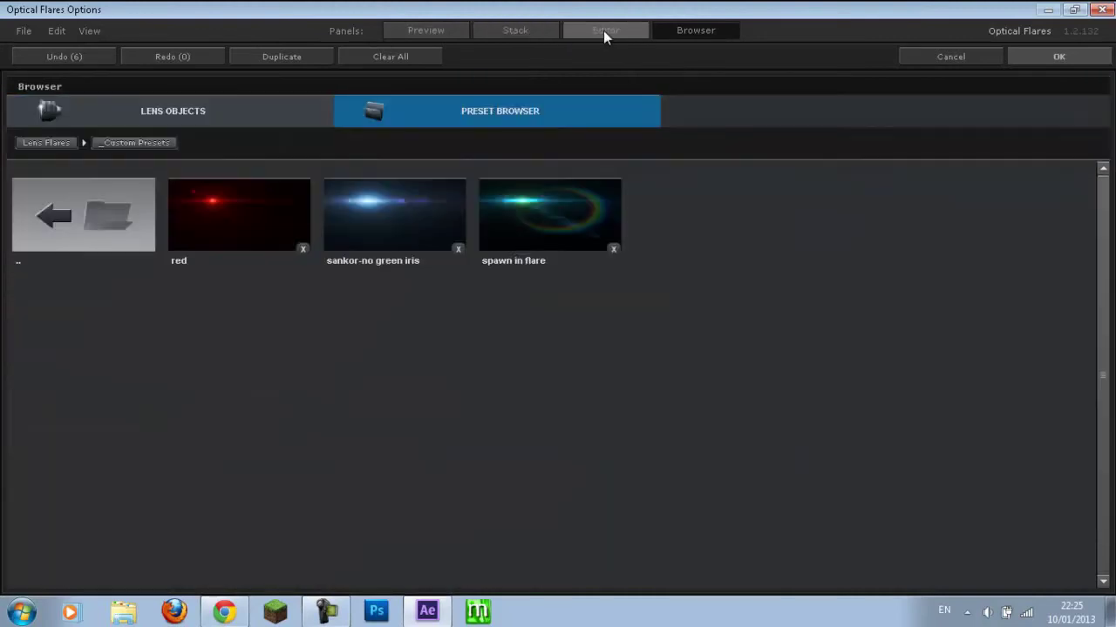
pyautogui.click(514, 30)
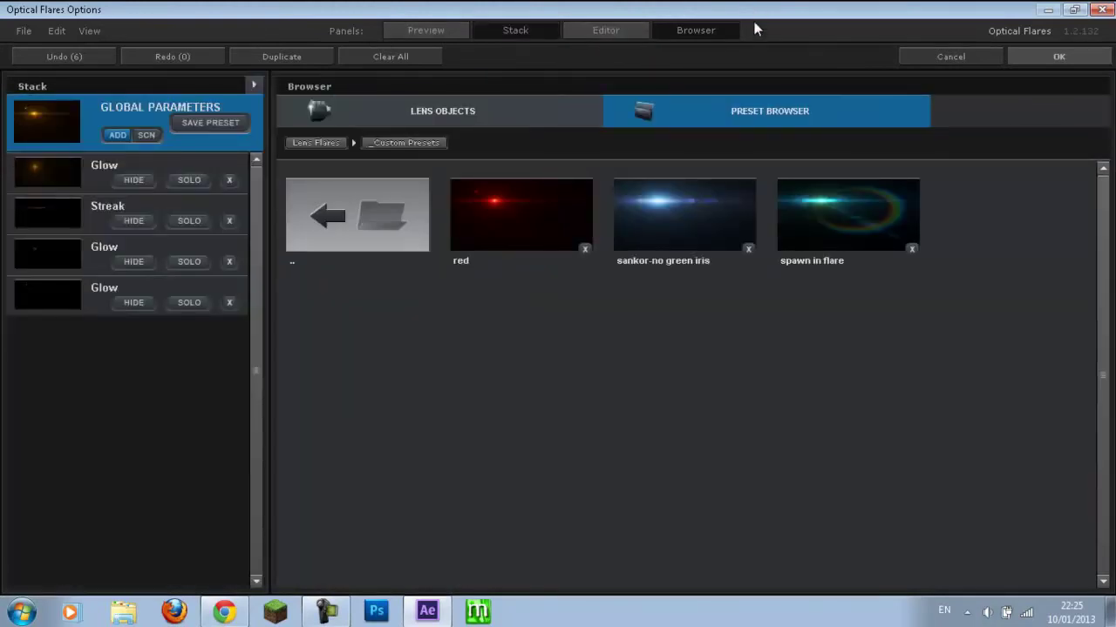
pyautogui.click(702, 35)
pyautogui.click(584, 30)
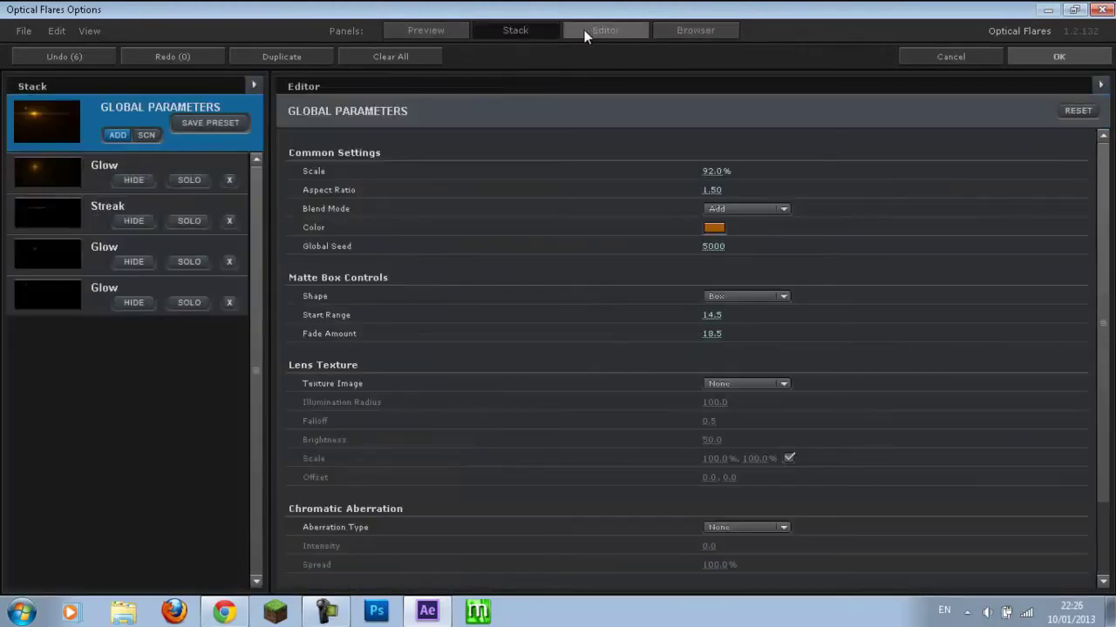
pyautogui.click(500, 33)
pyautogui.click(460, 33)
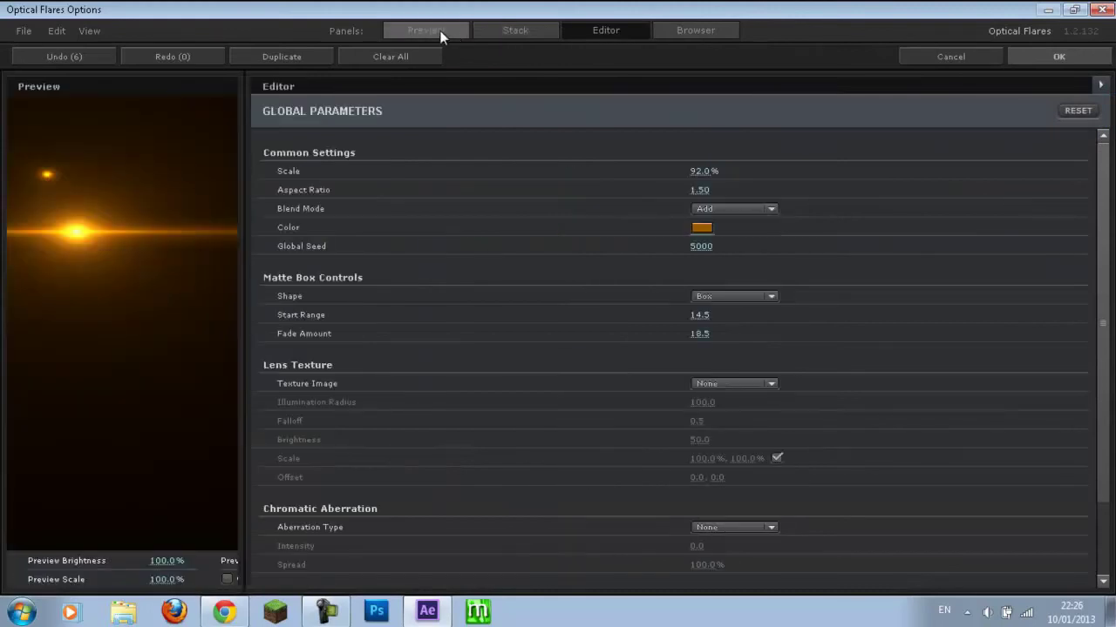
pyautogui.click(532, 35)
pyautogui.click(692, 34)
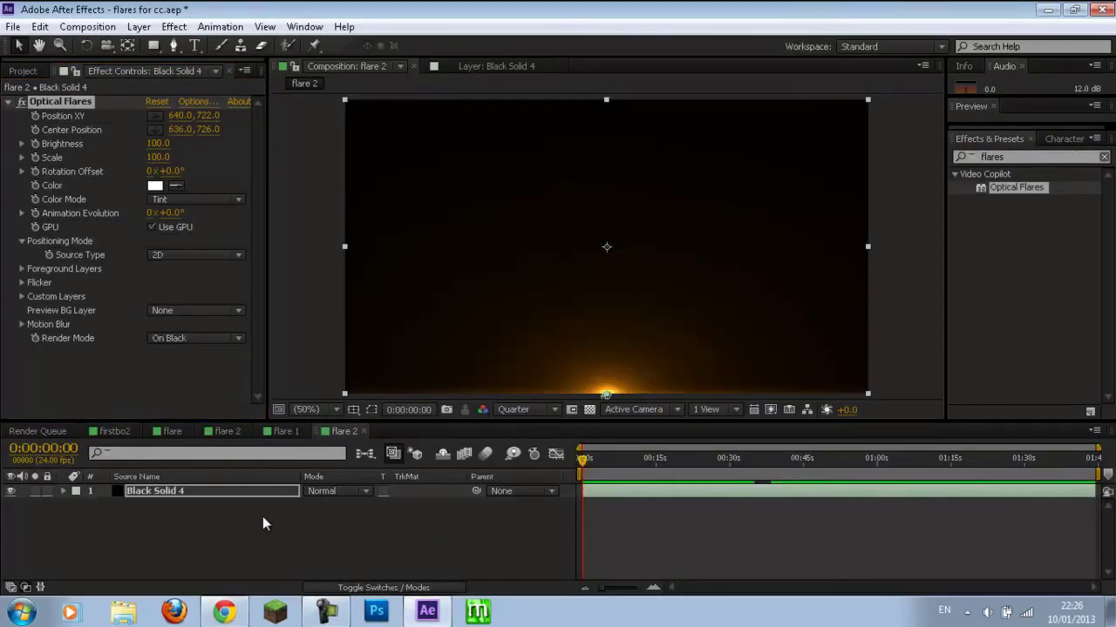
# Step: Set the orange bottom flare's brightness to 220 and its scale to 120
pyautogui.click(246, 493)
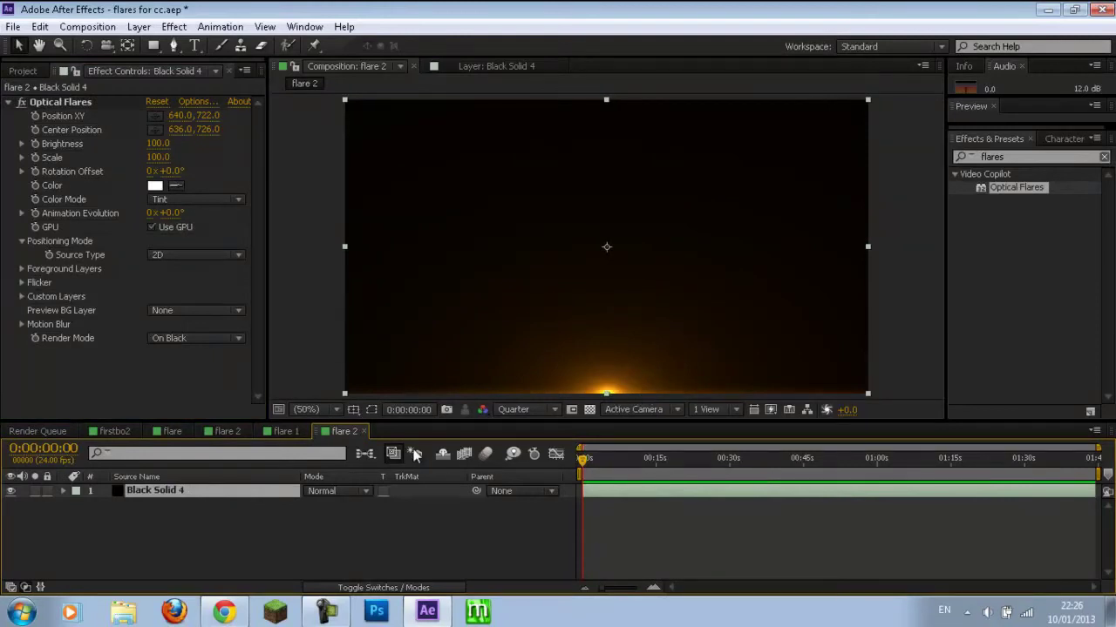
pyautogui.click(158, 144)
pyautogui.write('220')
pyautogui.press('Return')
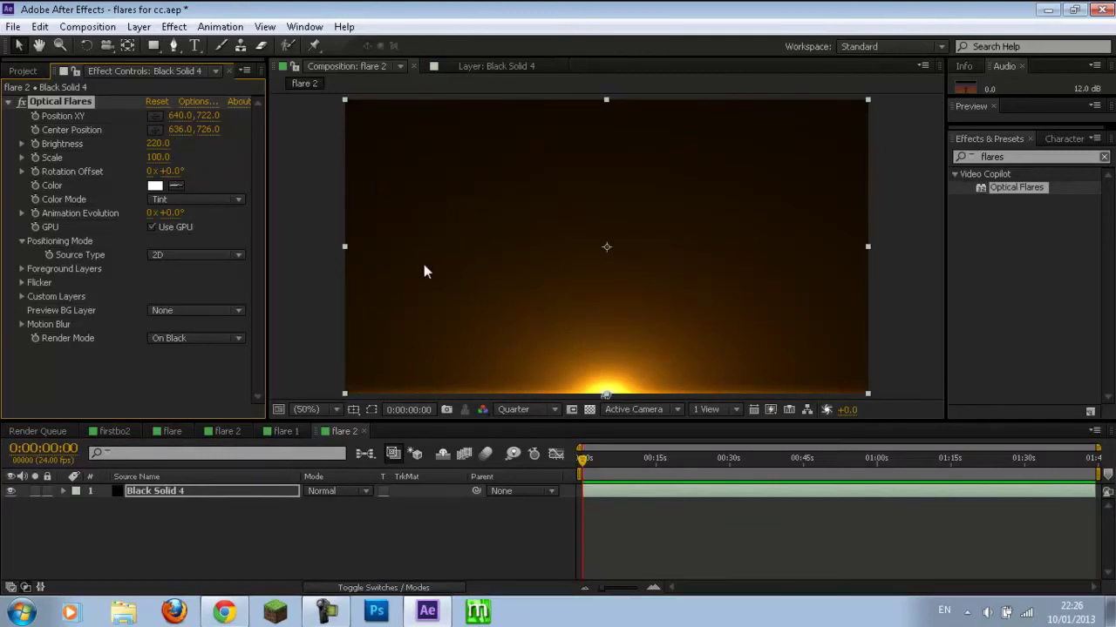
pyautogui.click(158, 157)
pyautogui.write('120')
pyautogui.press('Return')
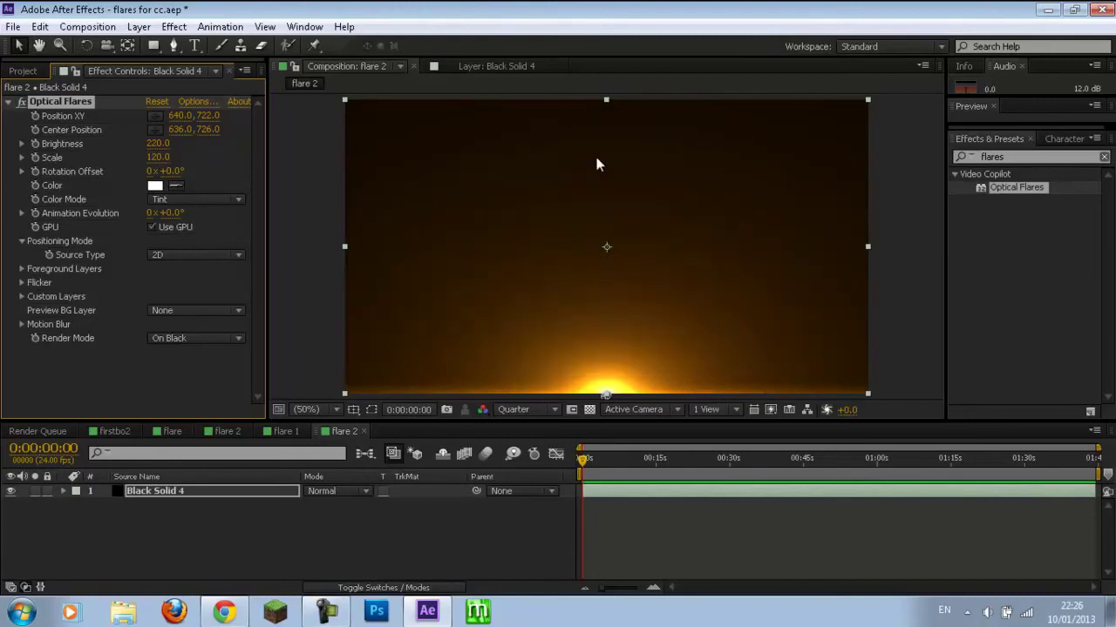
# Step: Raise the orange bottom flare's brightness to 250
pyautogui.click(150, 144)
pyautogui.write('250')
pyautogui.press('Return')
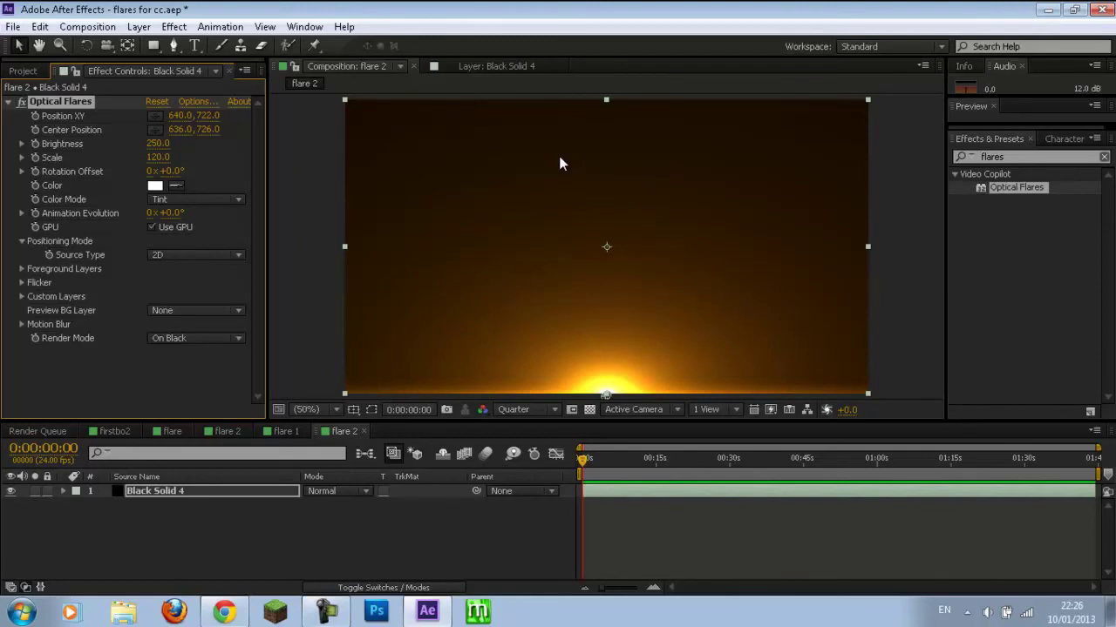
# Step: Compare the blue top flare in the flare 1 composition with the orange bottom flare in flare 2
pyautogui.click(283, 431)
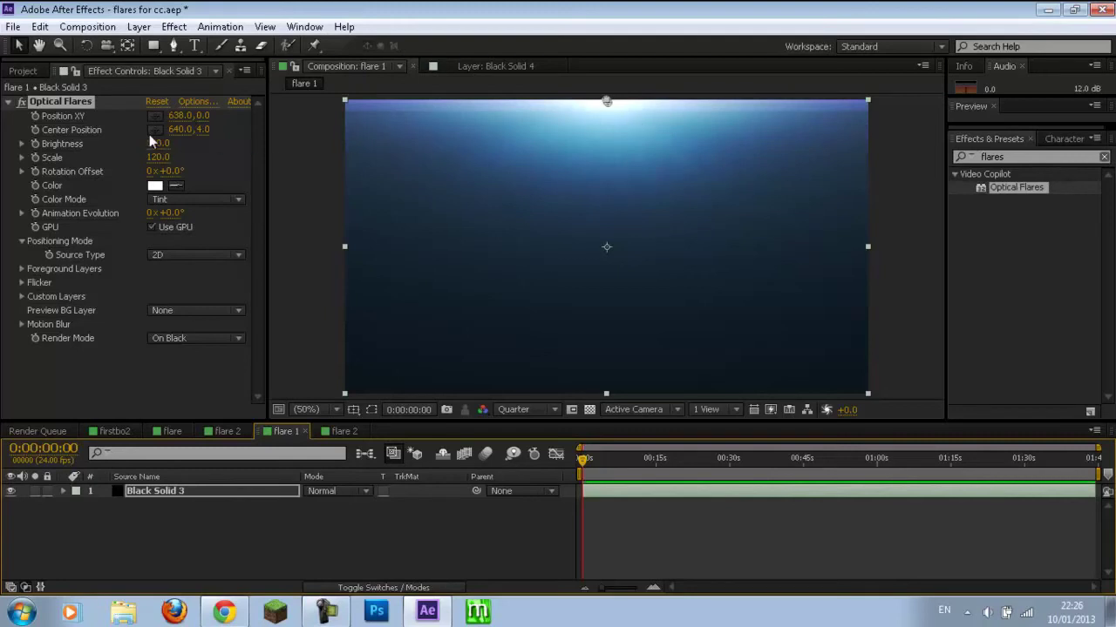
pyautogui.click(337, 431)
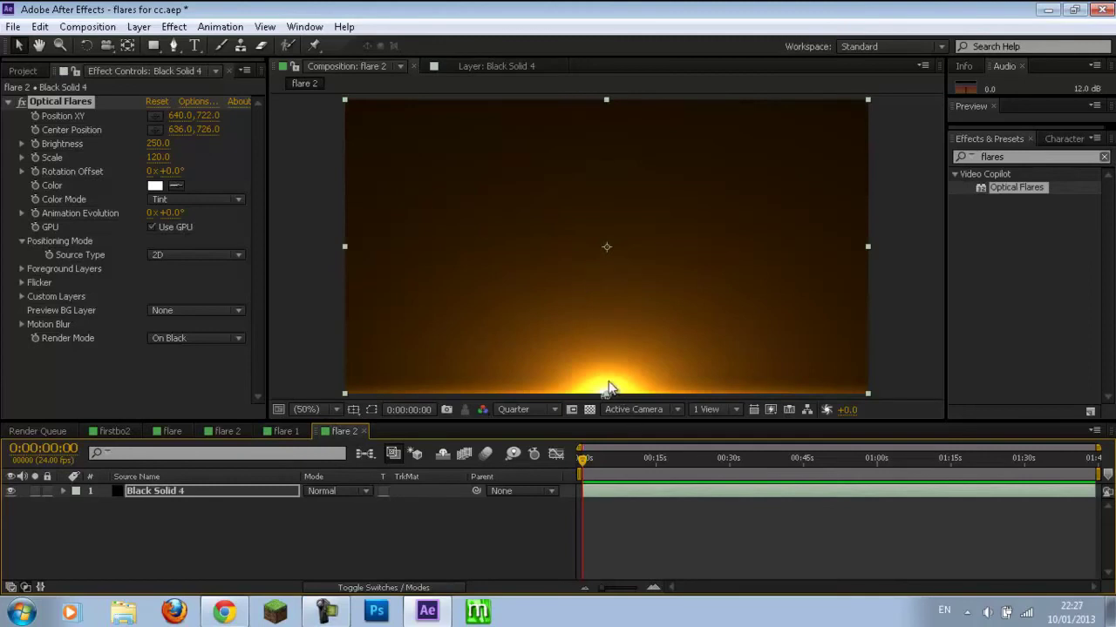
pyautogui.click(266, 431)
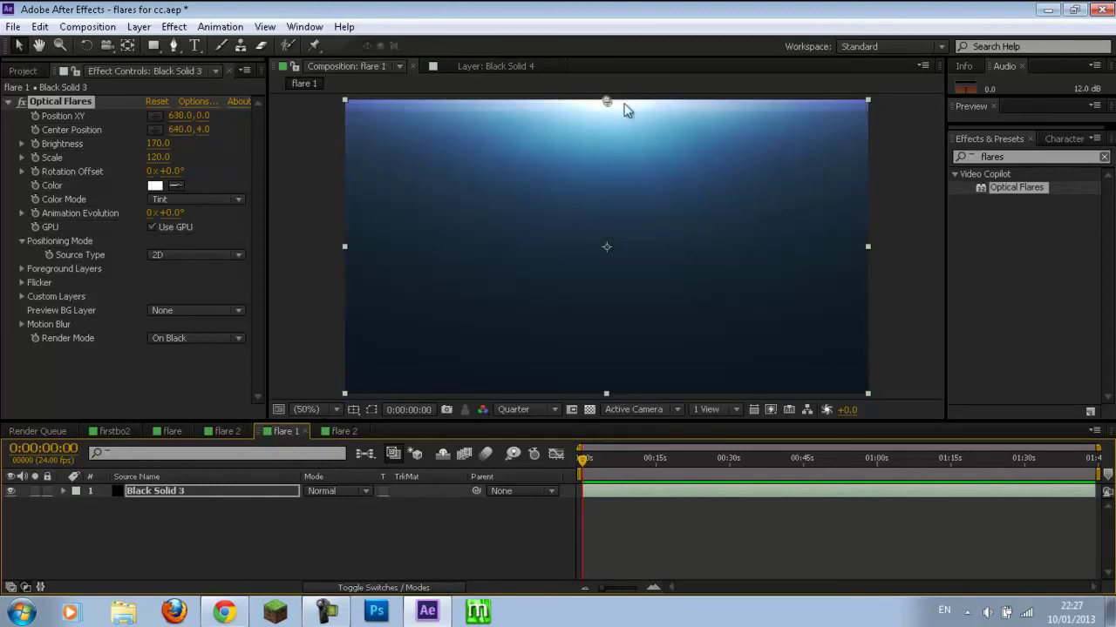
pyautogui.click(337, 431)
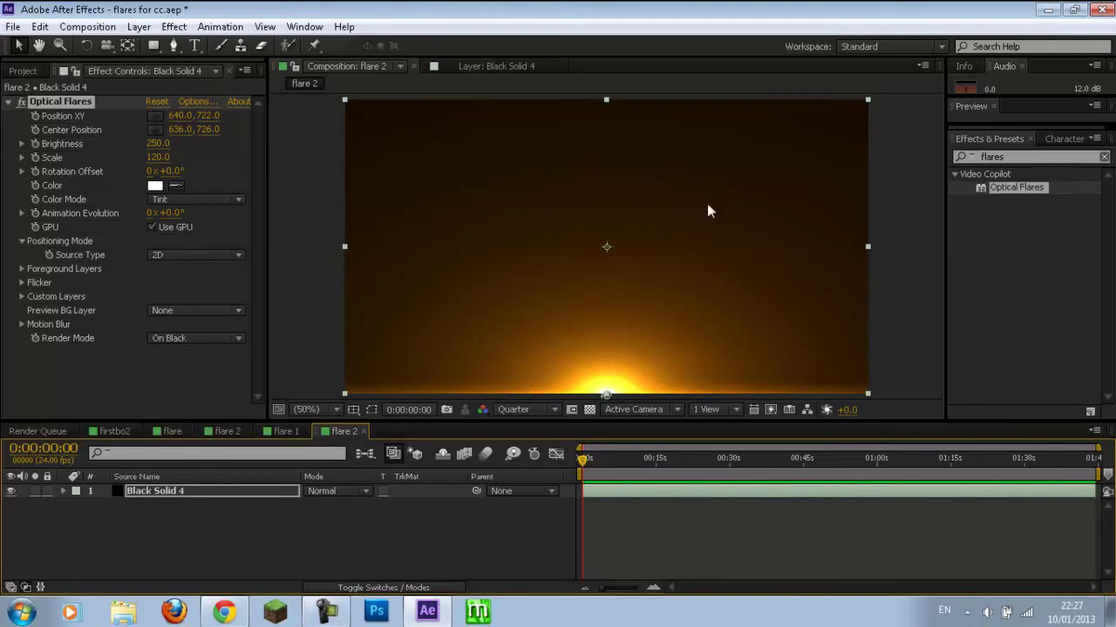
# Step: Open the firstbo2 composition and show the project's list of items
pyautogui.click(116, 433)
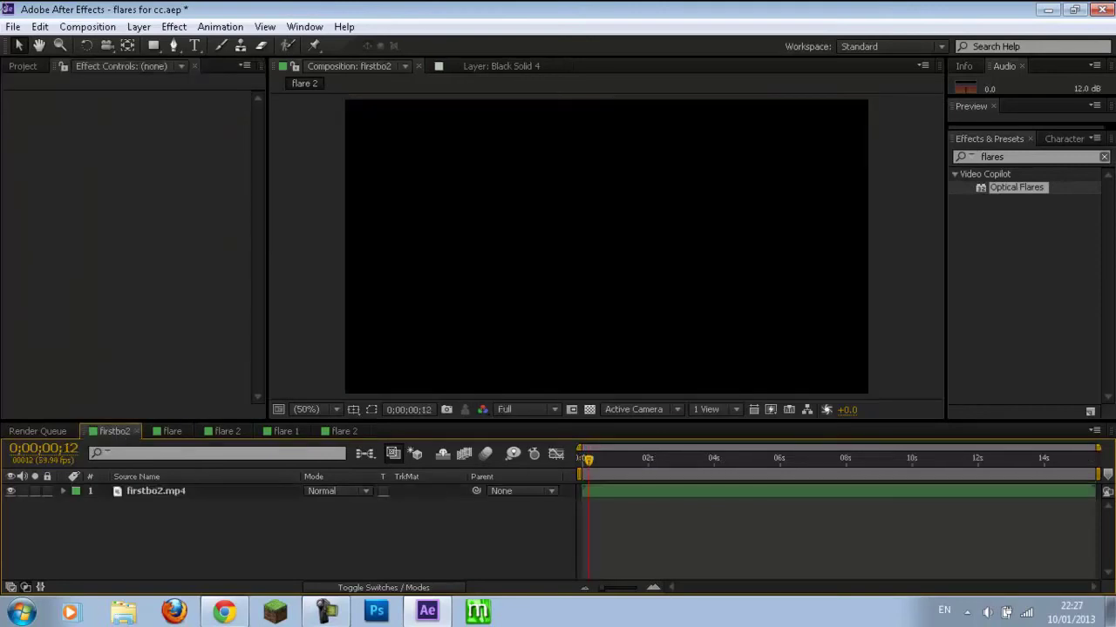
pyautogui.click(23, 67)
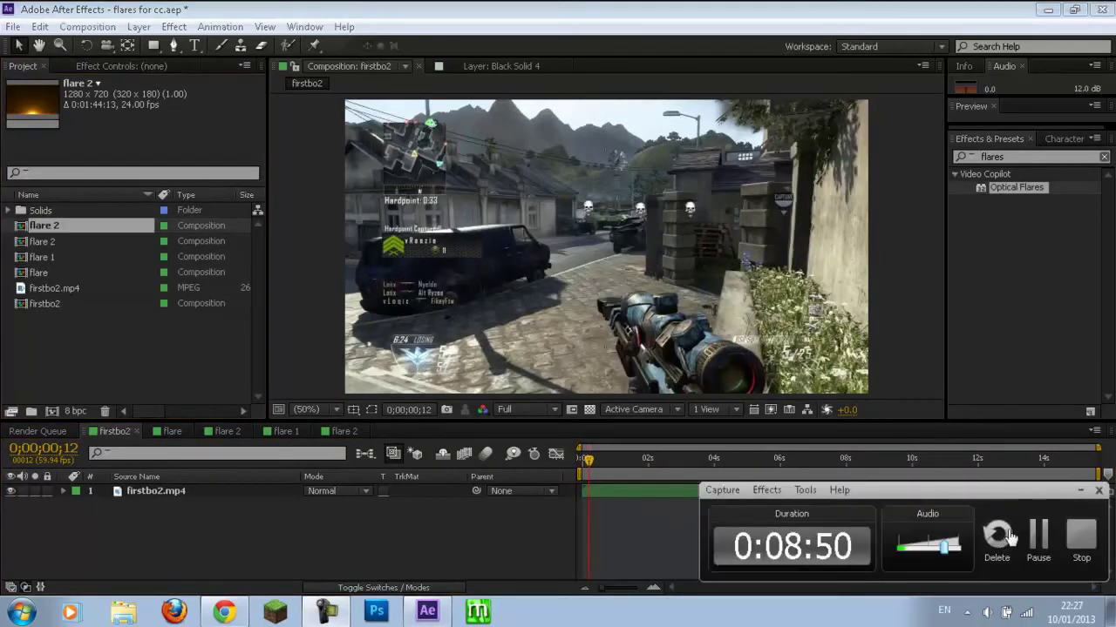
pyautogui.click(1078, 491)
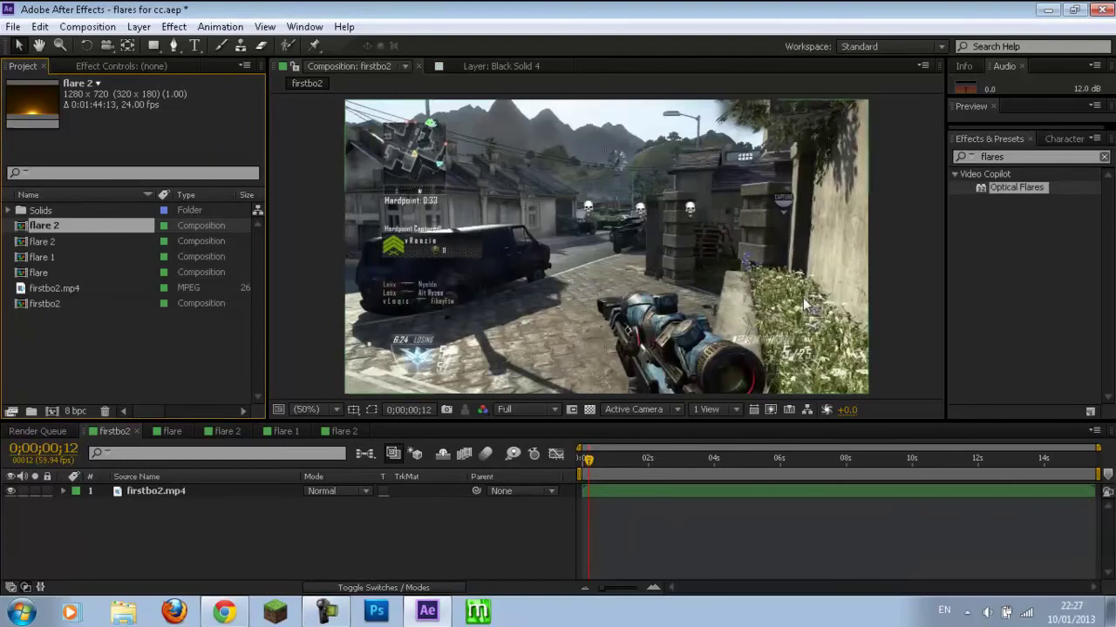
# Step: Clear the effects search and expand the Preview panel to show its playback controls
pyautogui.click(1015, 156)
pyautogui.press('BackSpace')
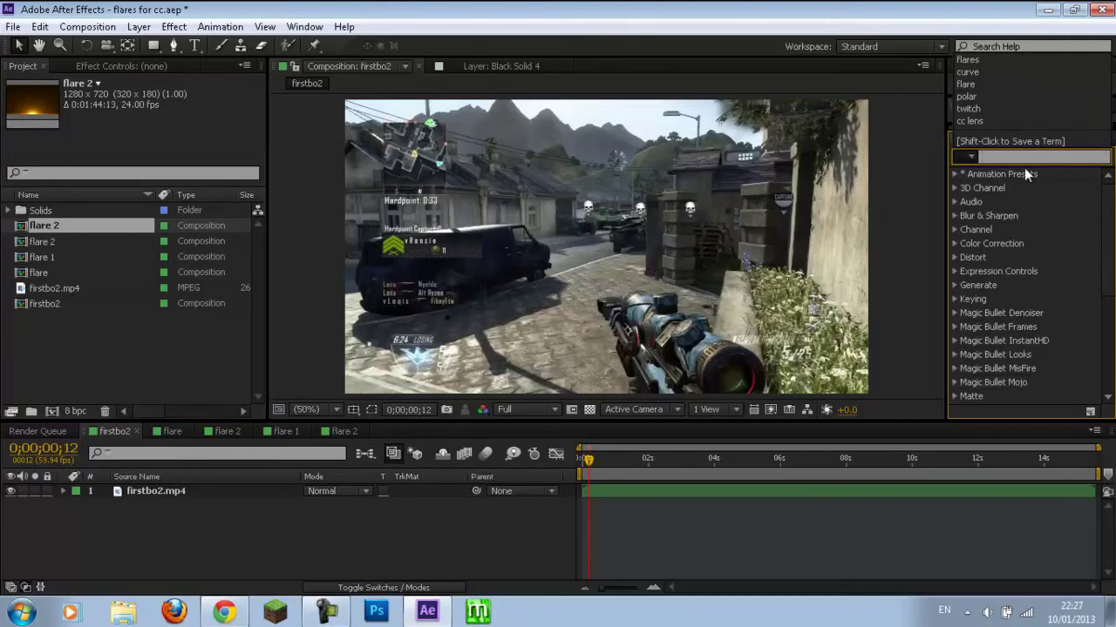
pyautogui.press('Escape')
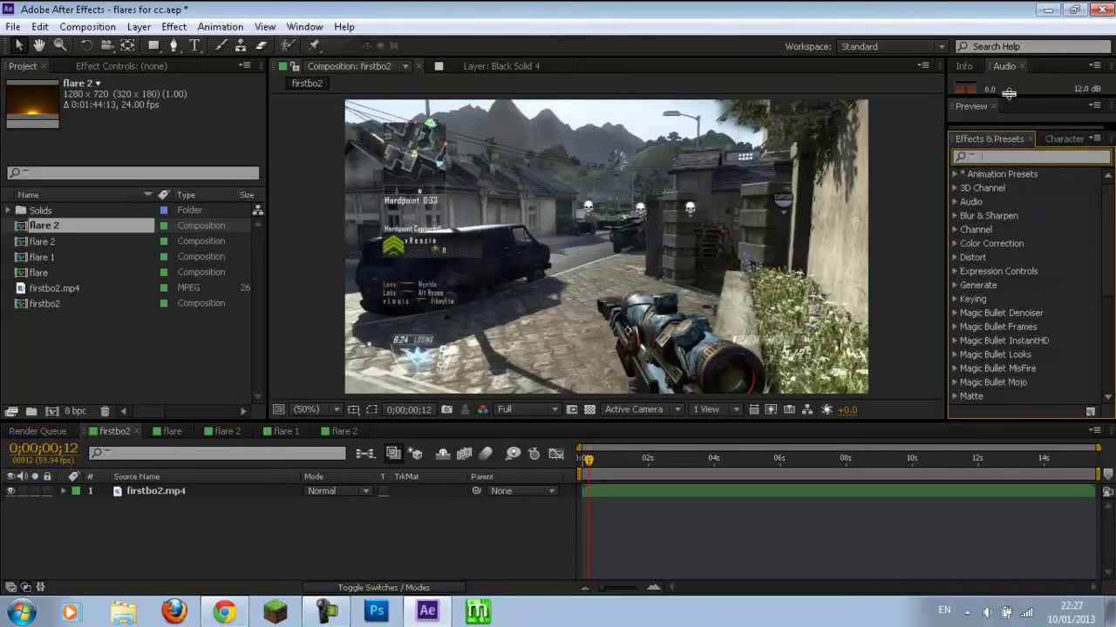
pyautogui.moveTo(1008, 99); pyautogui.dragTo(1008, 82)
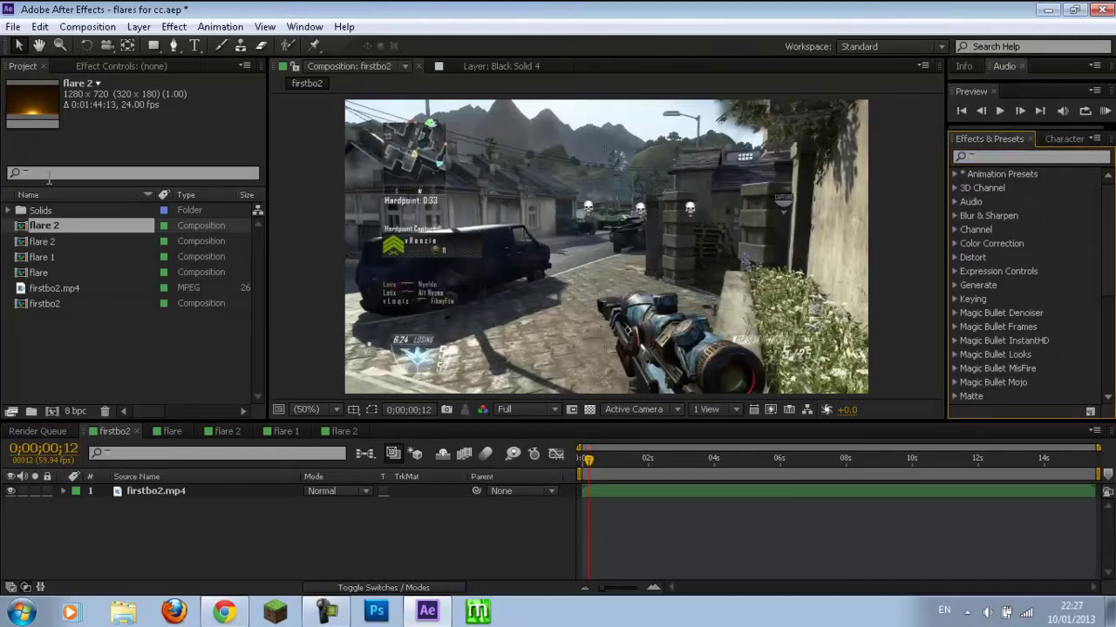
# Step: Add the orange flare 2 and the blue flare 1 compositions as layers above firstbo2.mp4, with flare 1 uppermost
pyautogui.moveTo(50, 229); pyautogui.dragTo(128, 494)
pyautogui.click(49, 262)
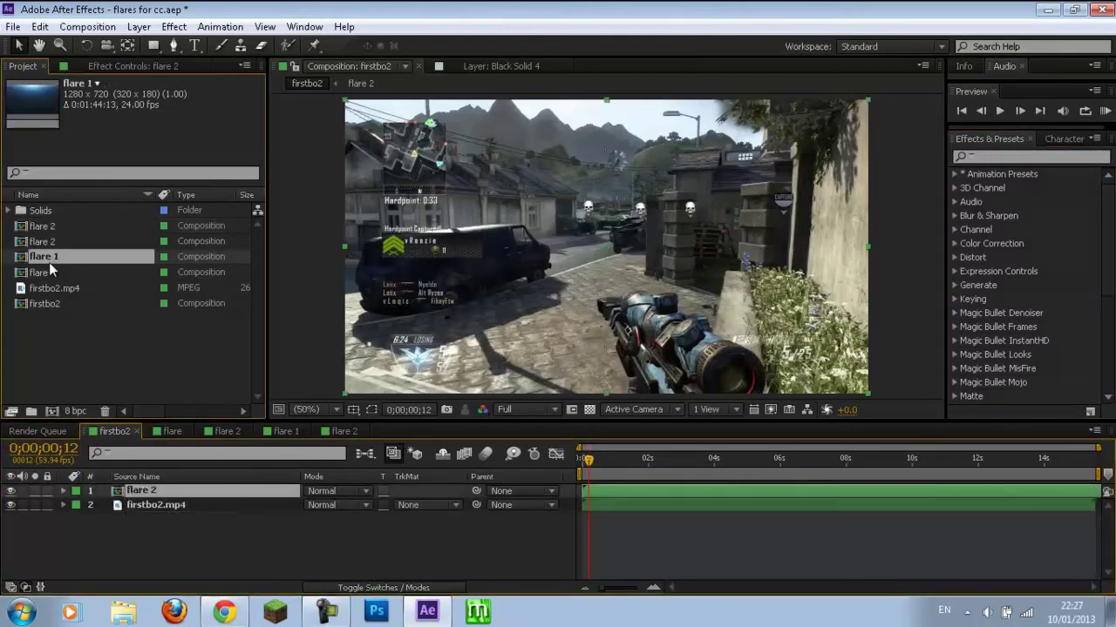
pyautogui.moveTo(48, 258); pyautogui.dragTo(131, 488)
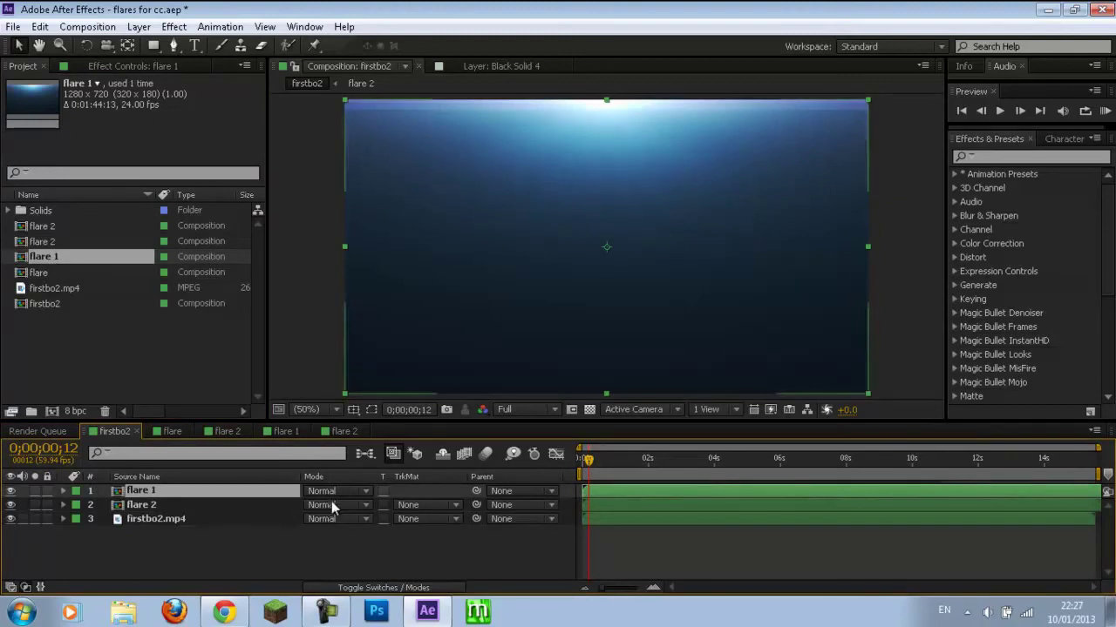
# Step: Set the blending mode of the flare 1 and flare 2 layers to Add
pyautogui.press('F4')
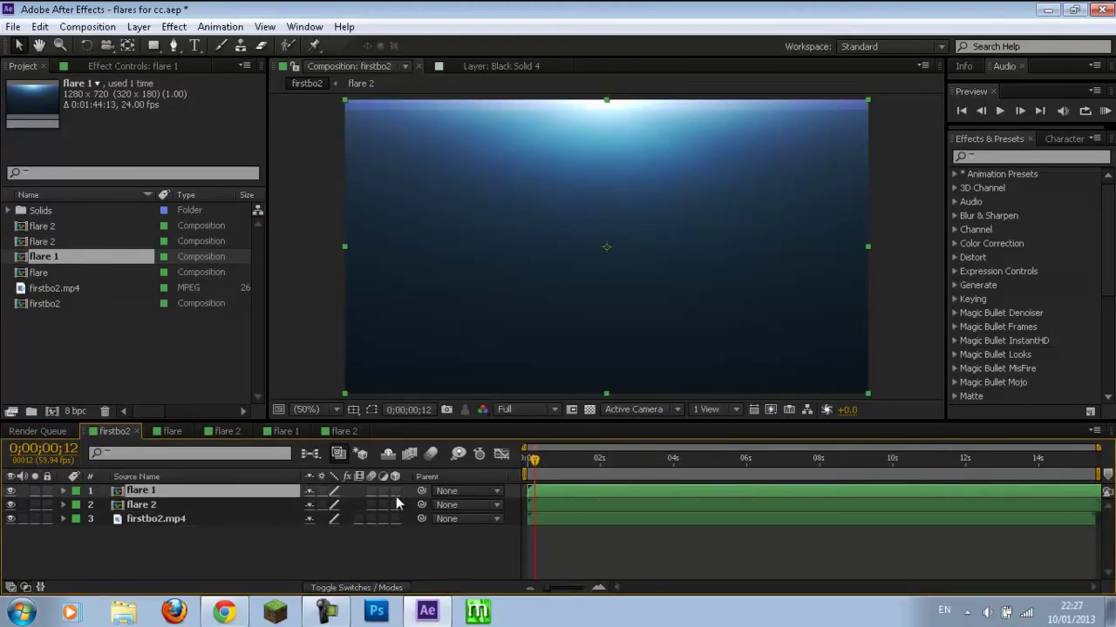
pyautogui.press('F4')
pyautogui.click(321, 492)
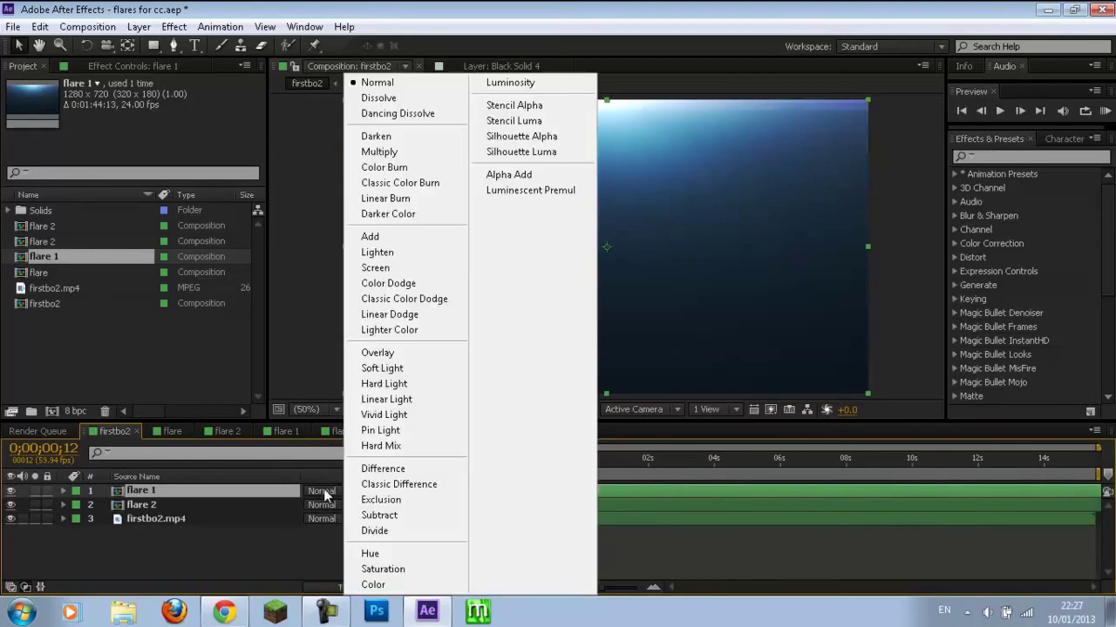
pyautogui.click(375, 236)
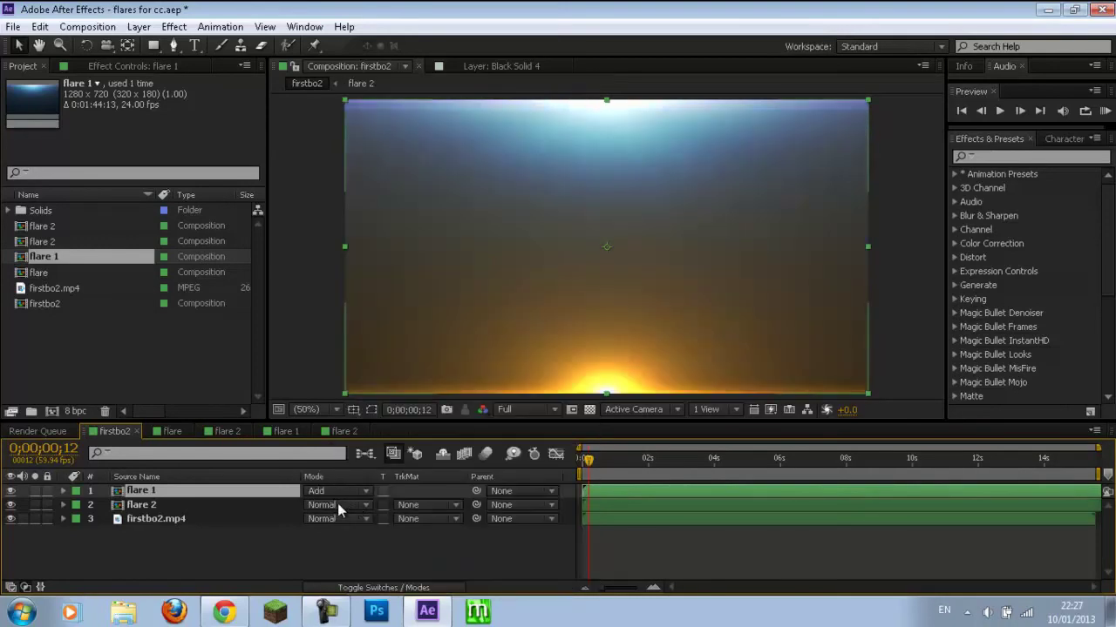
pyautogui.click(338, 505)
pyautogui.click(406, 236)
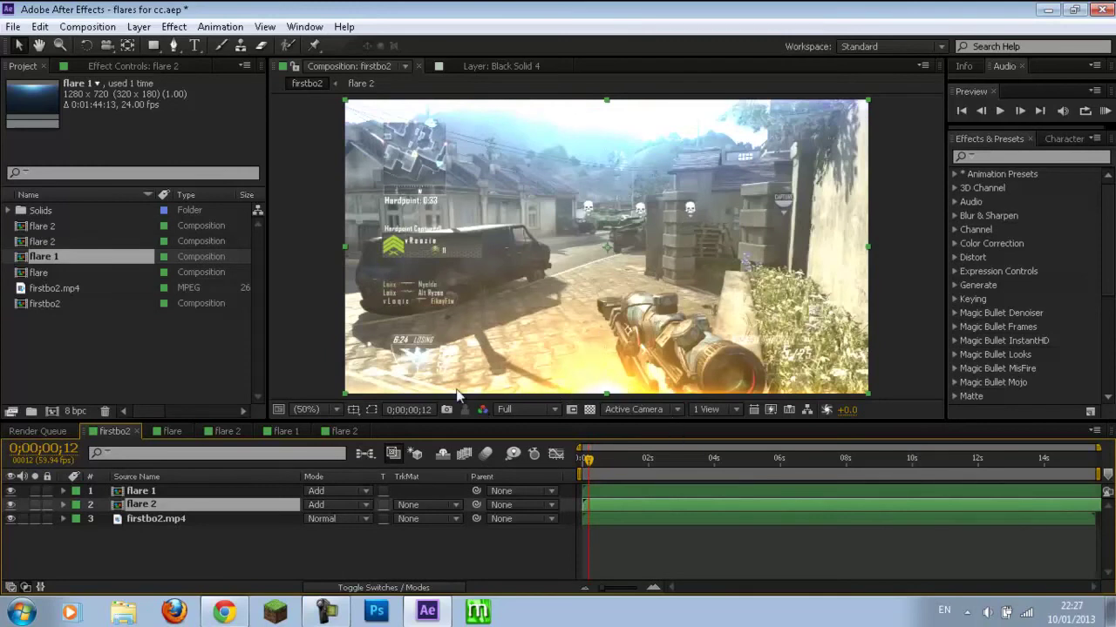
# Step: In the orange flare 2 composition, move the black solid with the flare slightly down past the frame's lower edge
pyautogui.click(345, 431)
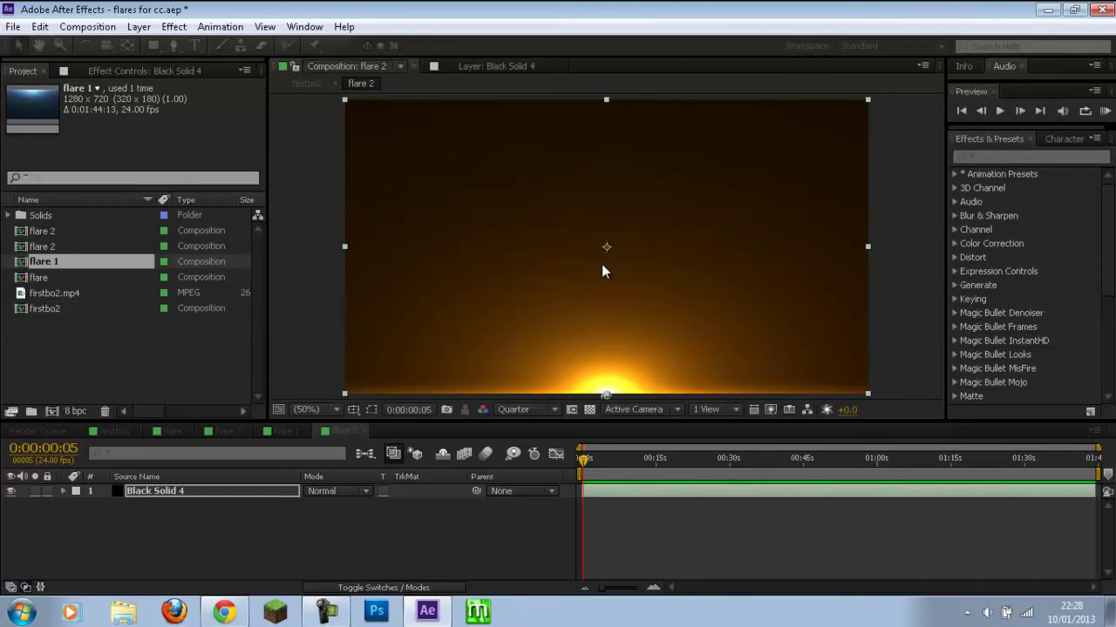
pyautogui.press(',')
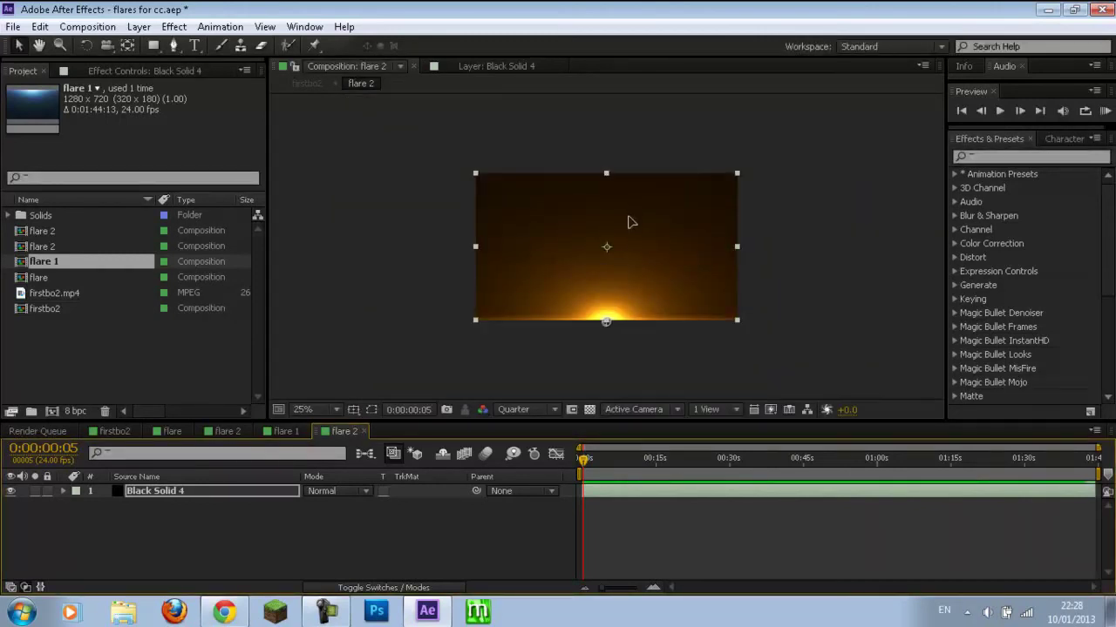
pyautogui.moveTo(628, 218); pyautogui.dragTo(628, 223)
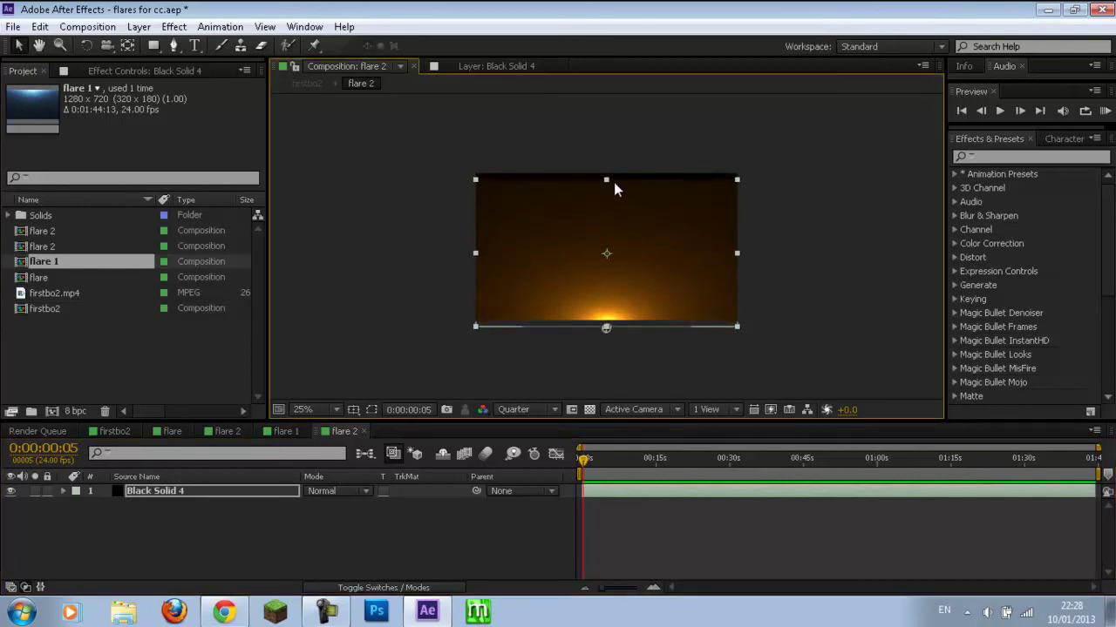
# Step: Stretch the black solid vertically past the frame's upper and lower edges and set its Optical Flares brightness to 260
pyautogui.moveTo(606, 176); pyautogui.dragTo(605, 163)
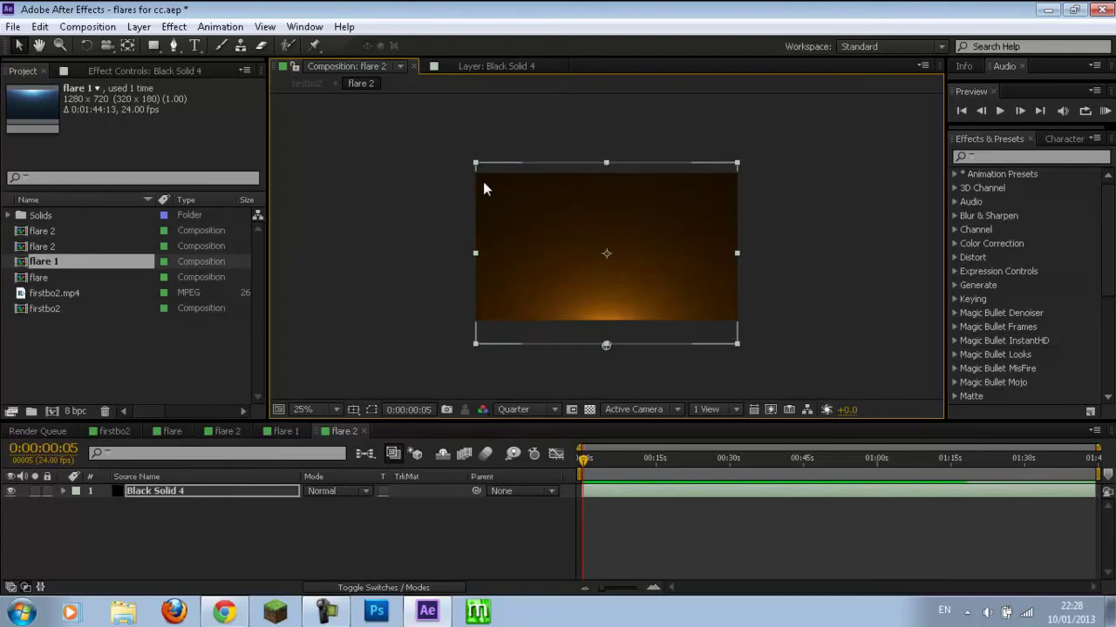
pyautogui.click(146, 491)
pyautogui.click(162, 77)
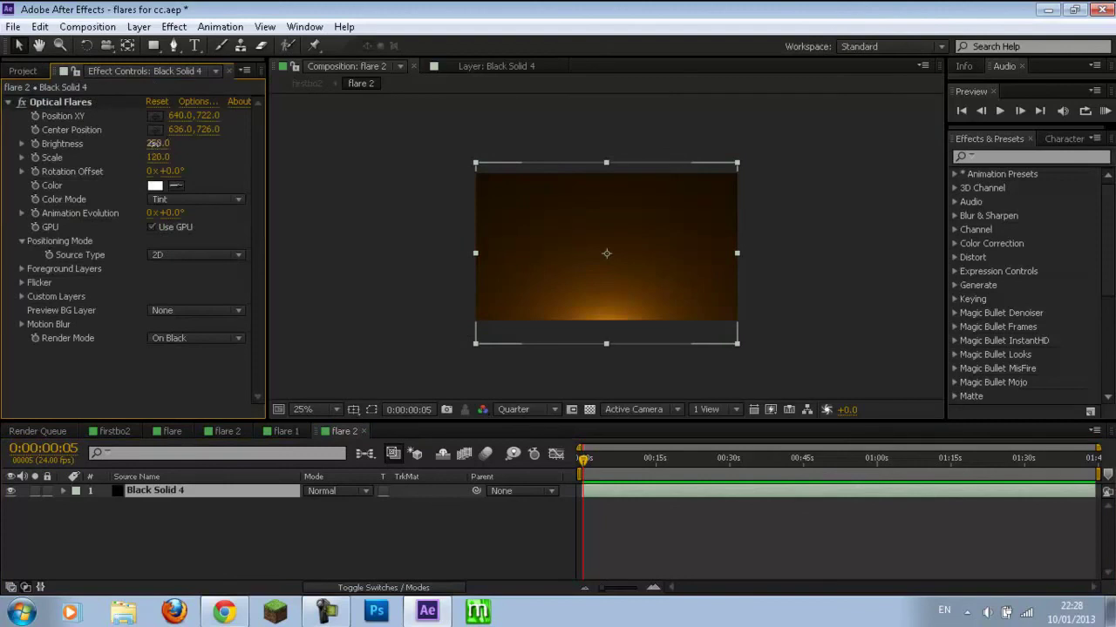
pyautogui.moveTo(157, 145); pyautogui.dragTo(158, 150)
pyautogui.click(157, 147)
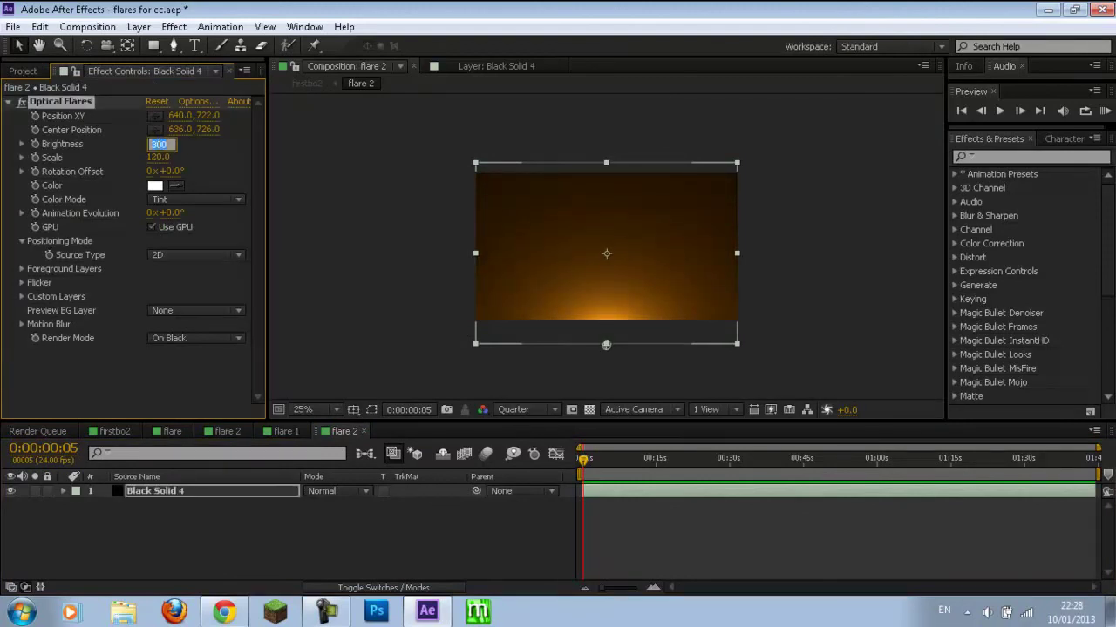
pyautogui.write('260')
pyautogui.press('Return')
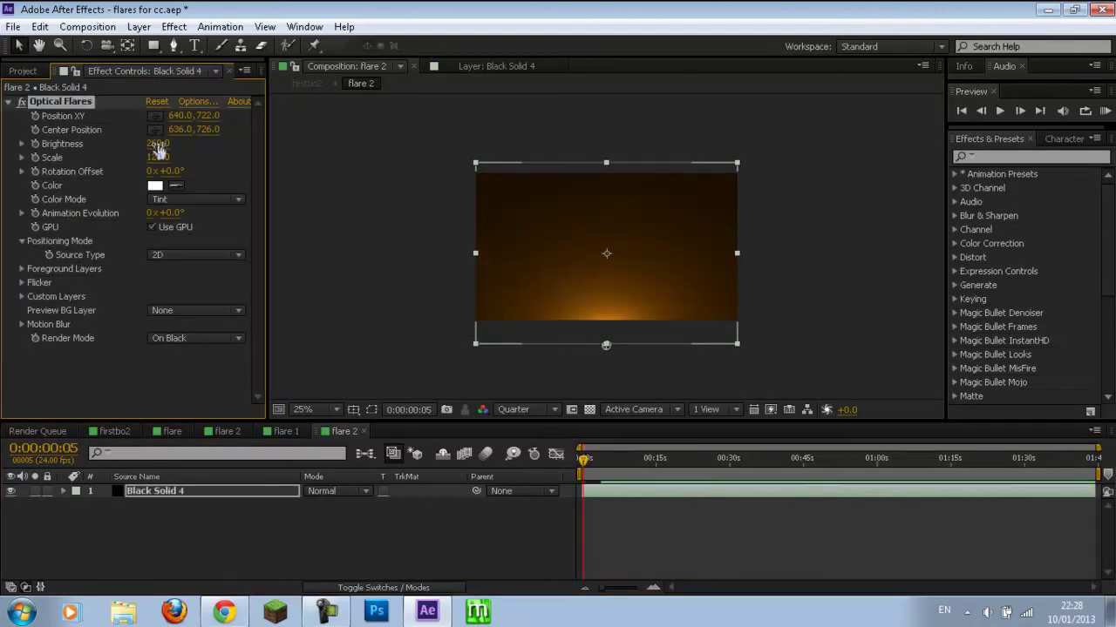
# Step: Set the Optical Flares scale to 160 and return to the firstbo2 composition
pyautogui.click(158, 160)
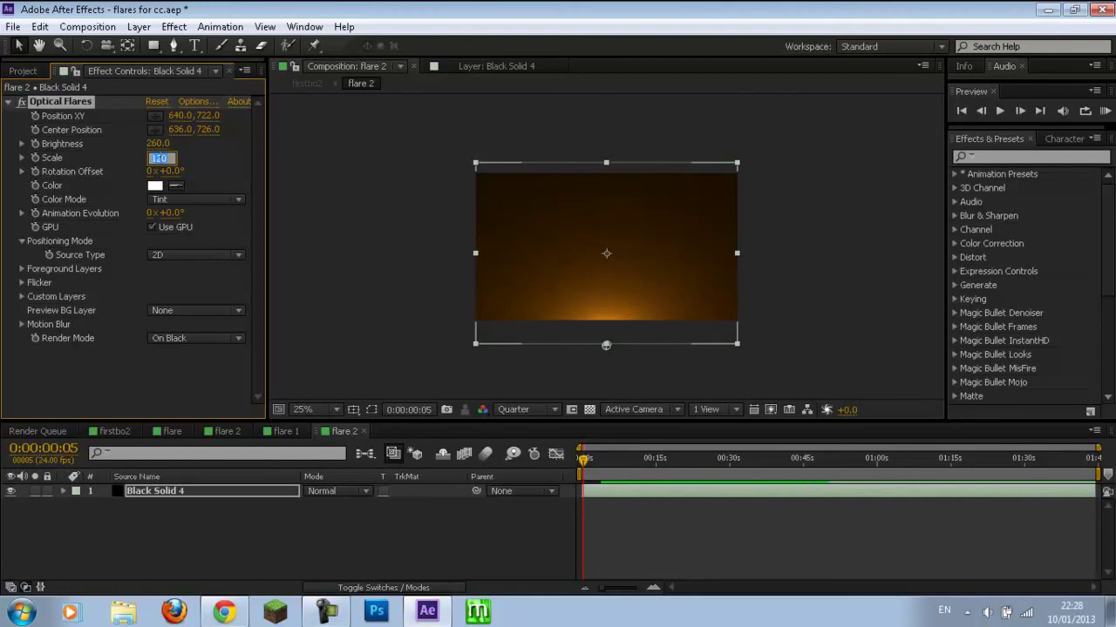
pyautogui.write('160')
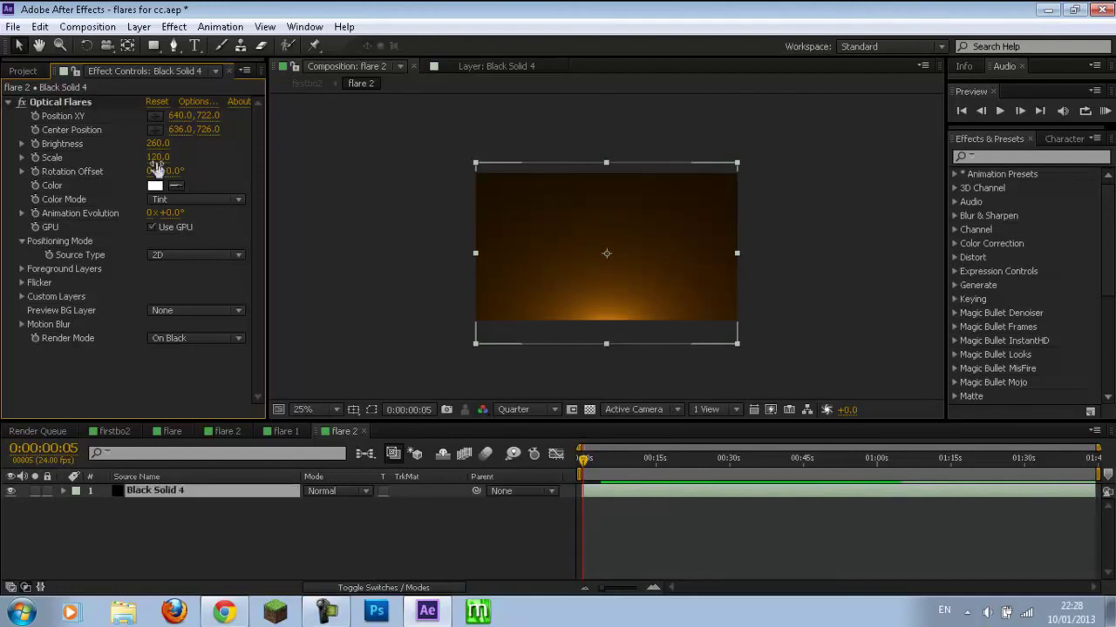
pyautogui.press('Return')
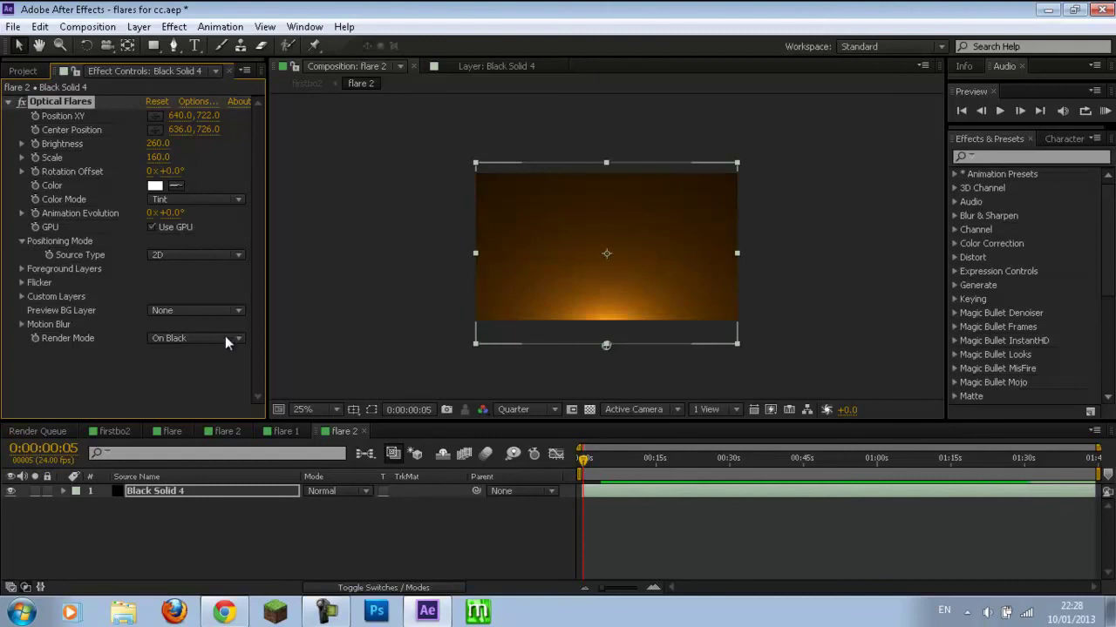
pyautogui.click(106, 436)
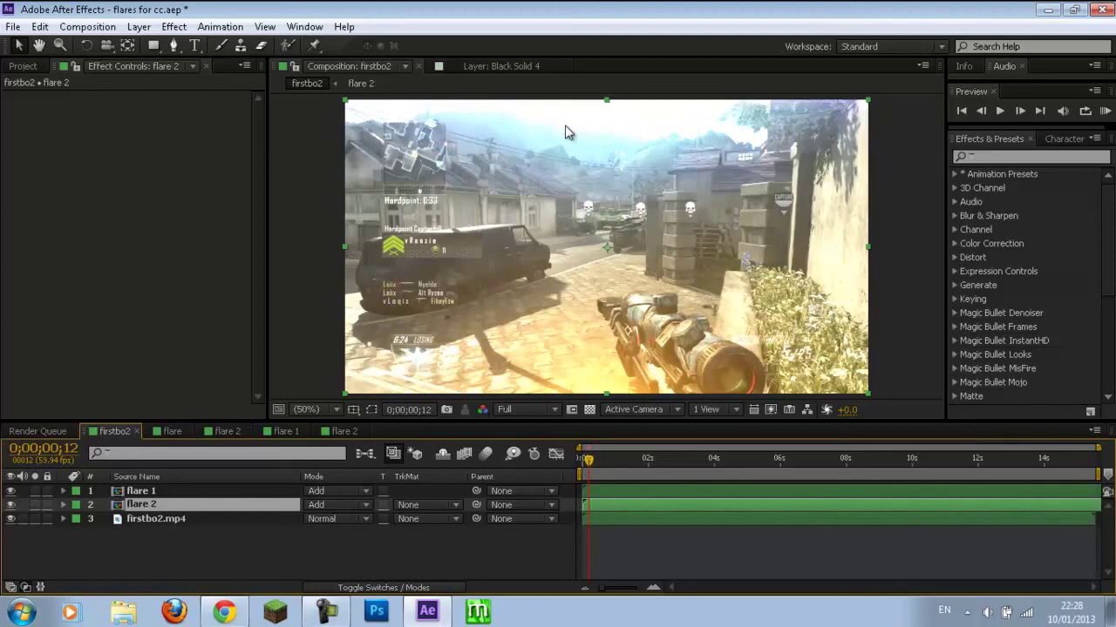
# Step: Toggle the visibility of flare 1 and flare 2 to compare their looks on the clip, leaving only flare 1 shown over it
pyautogui.click(10, 506)
pyautogui.click(10, 505)
pyautogui.click(10, 491)
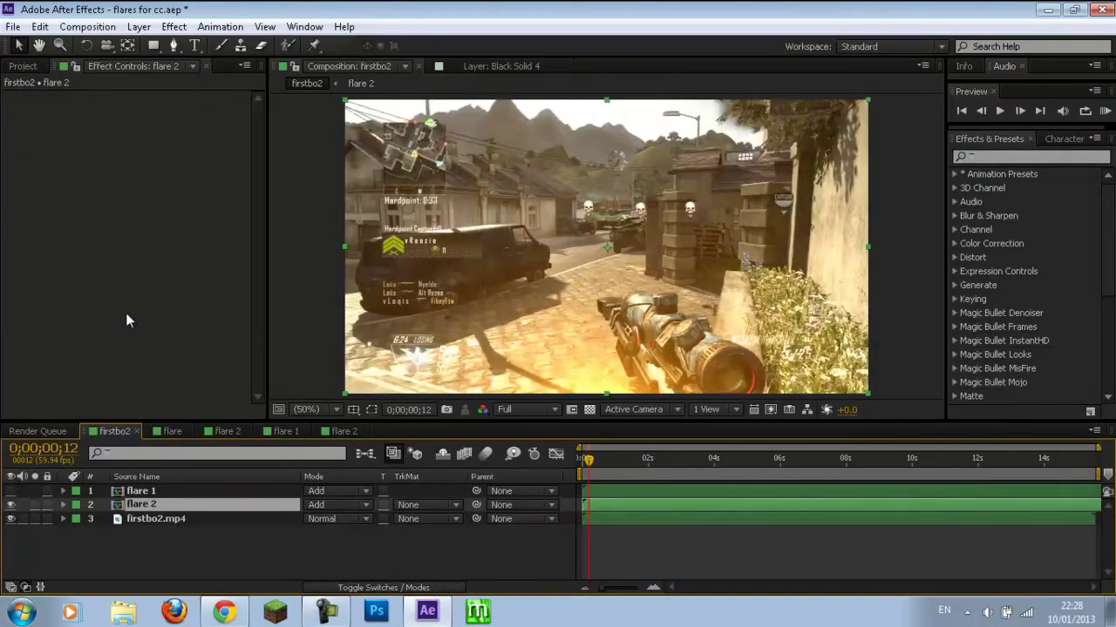
pyautogui.click(10, 504)
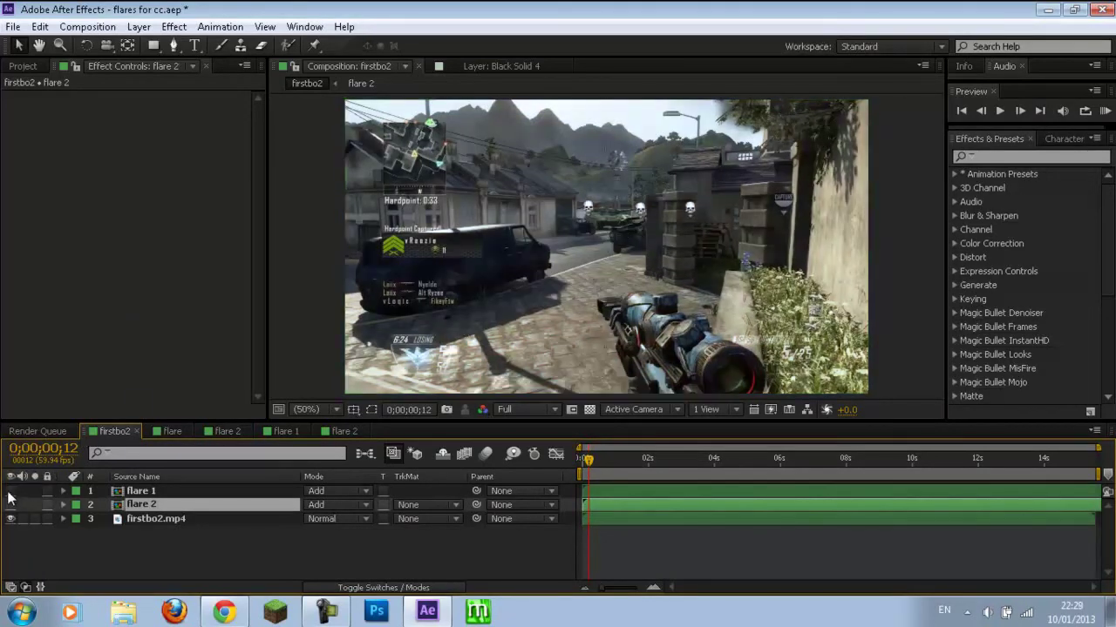
pyautogui.moveTo(11, 505); pyautogui.dragTo(11, 490)
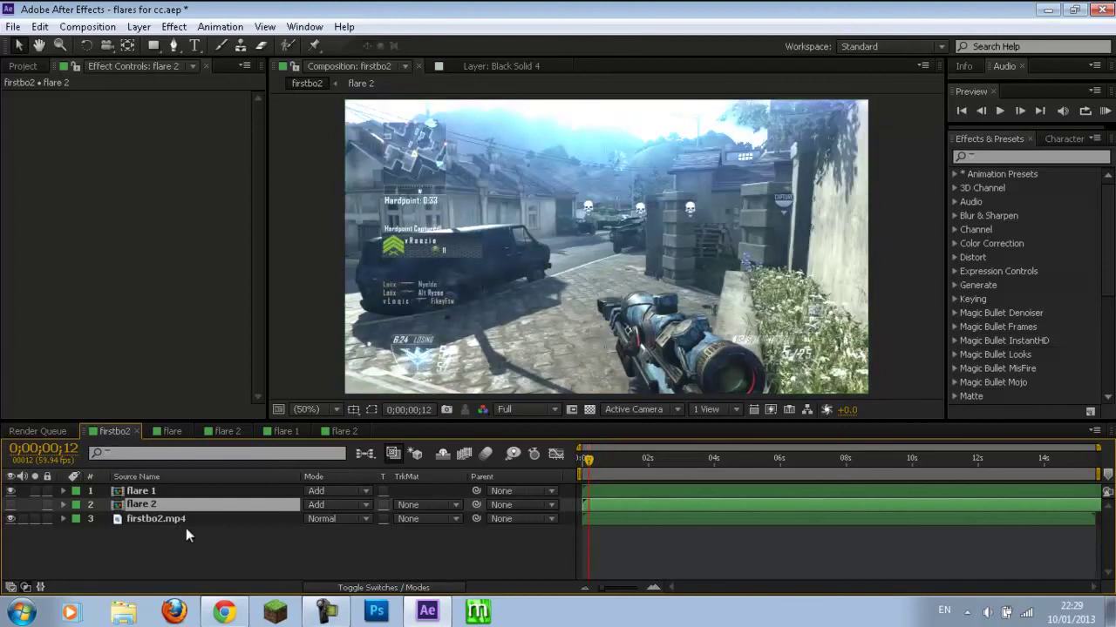
# Step: Try the Curves color correction effect on the firstbo2.mp4 layer
pyautogui.click(161, 519)
pyautogui.click(1011, 156)
pyautogui.write('curves')
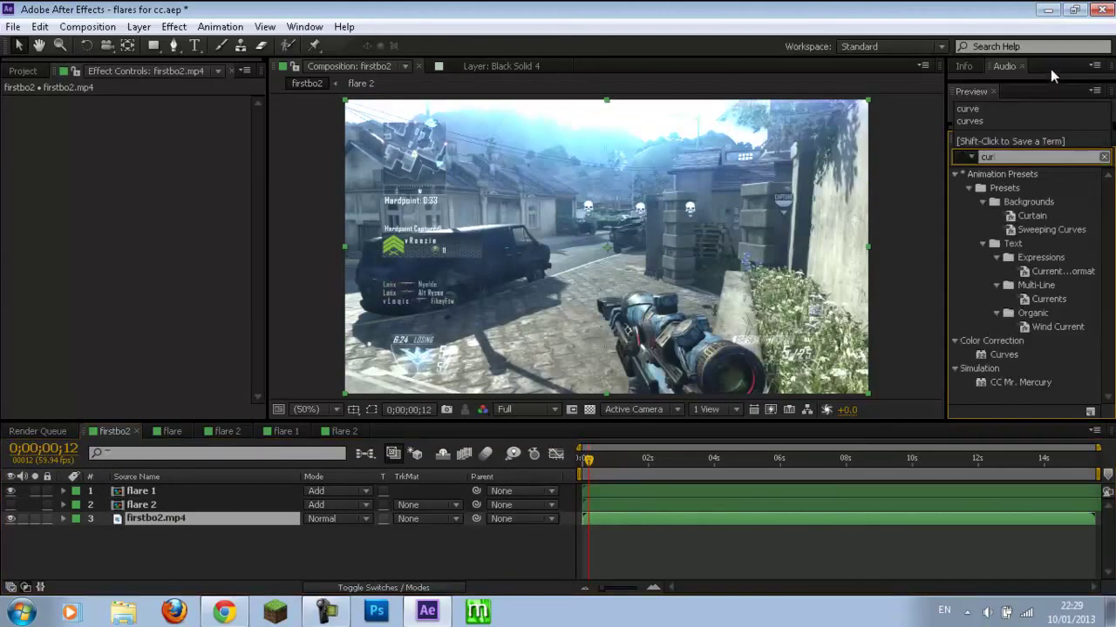
pyautogui.doubleClick(1000, 245)
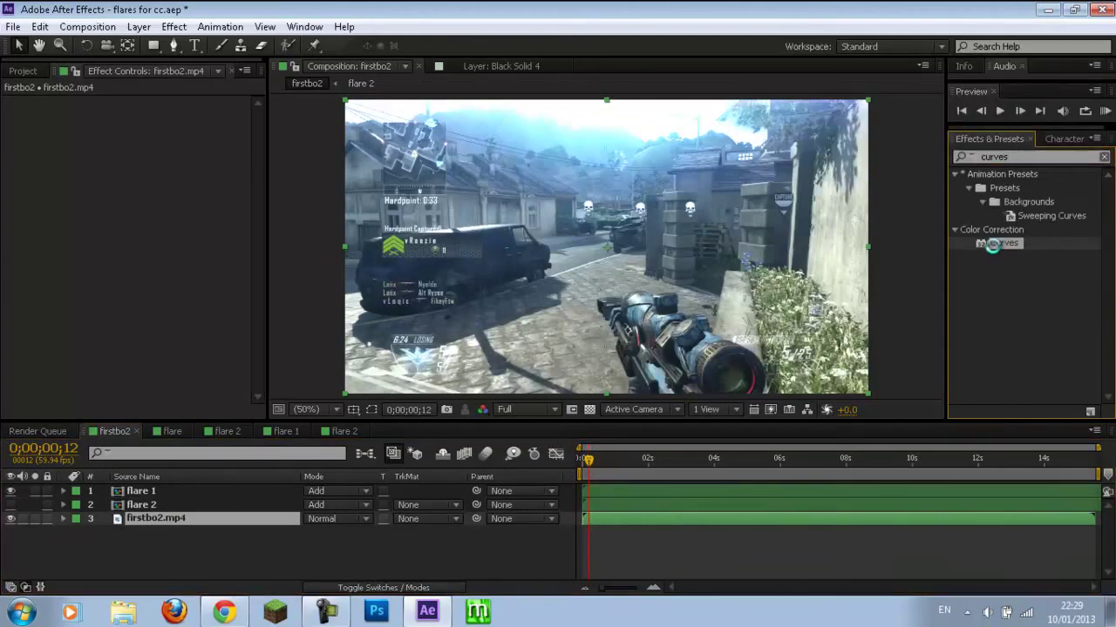
# Step: Try raising the midtones and highlights of the Blue channel curve, and delete the Curves effect from firstbo2.mp4
pyautogui.click(171, 119)
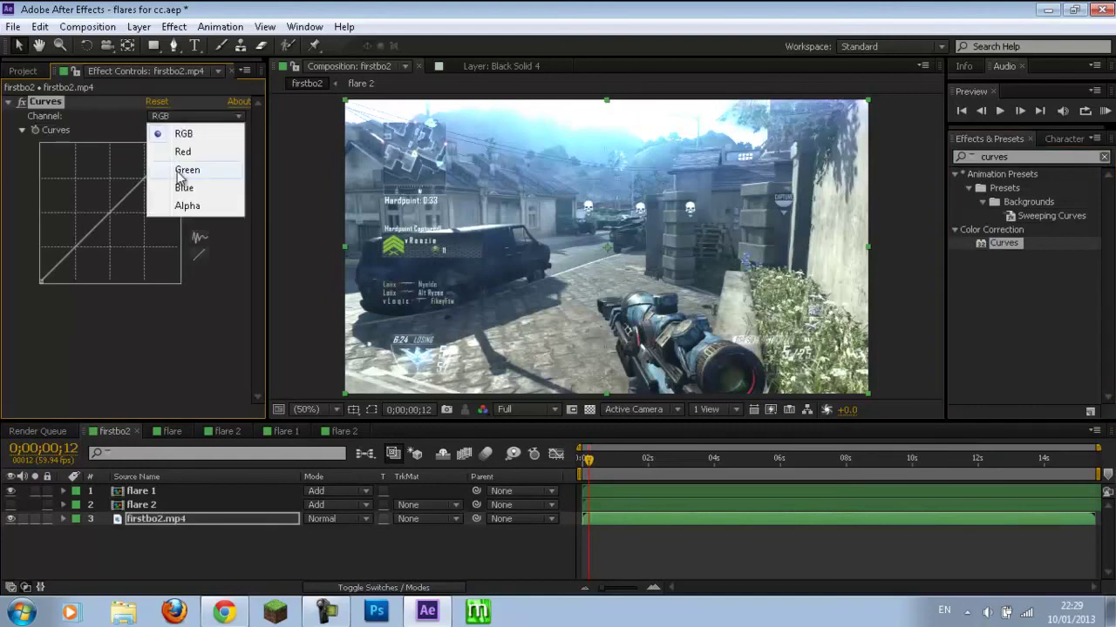
pyautogui.click(181, 187)
pyautogui.moveTo(144, 177); pyautogui.dragTo(141, 170)
pyautogui.moveTo(88, 230); pyautogui.dragTo(76, 218)
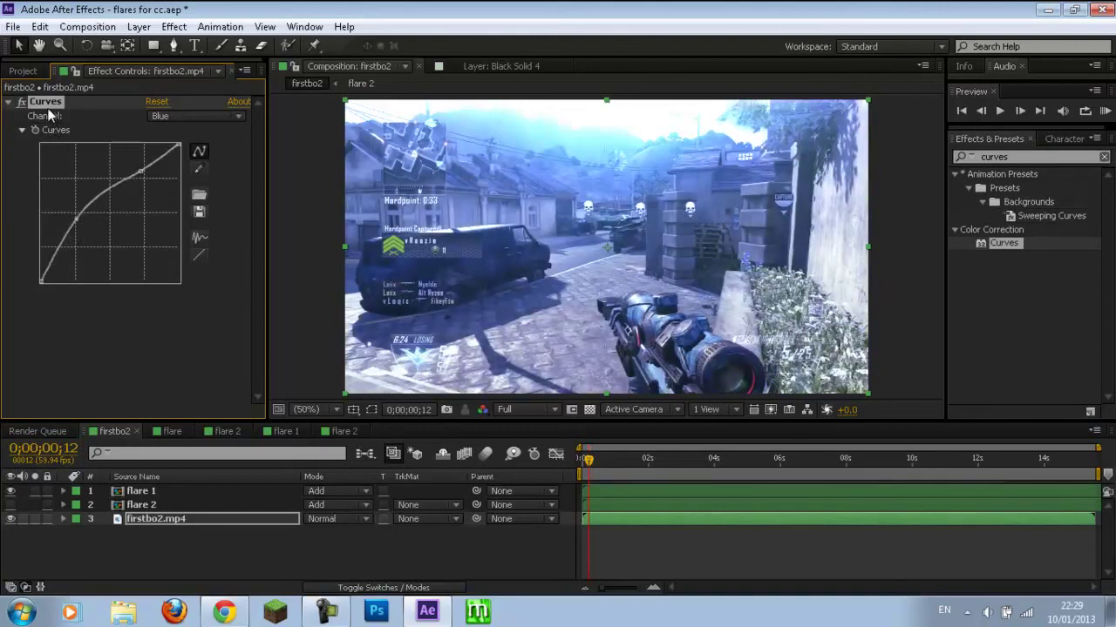
pyautogui.press('Delete')
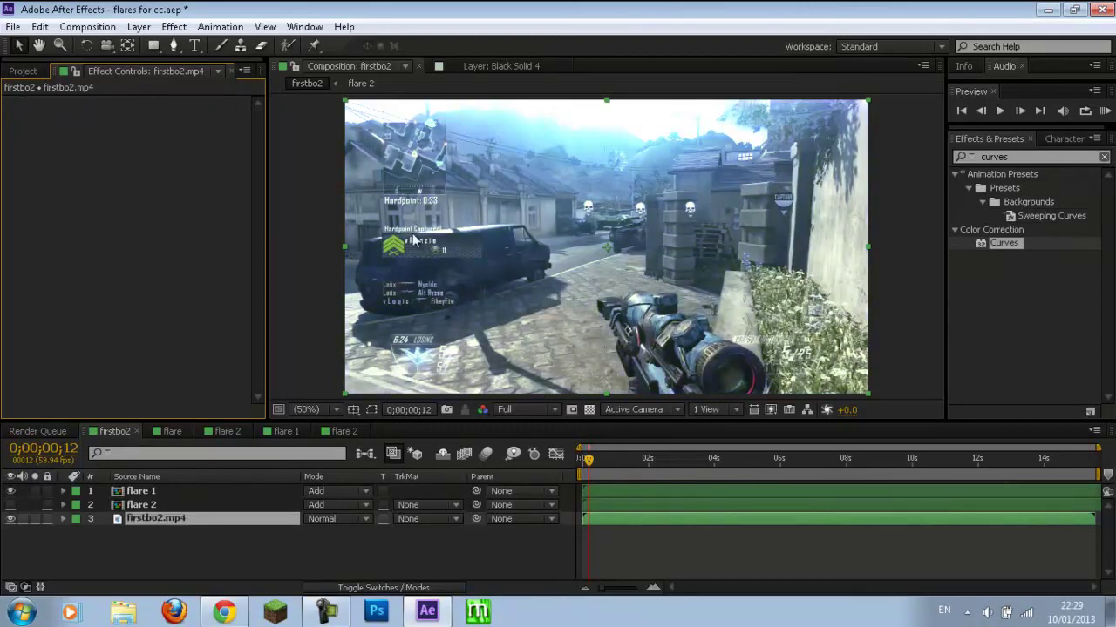
# Step: Make the flare 2 layer visible again so both flares overlay the gameplay clip
pyautogui.click(12, 504)
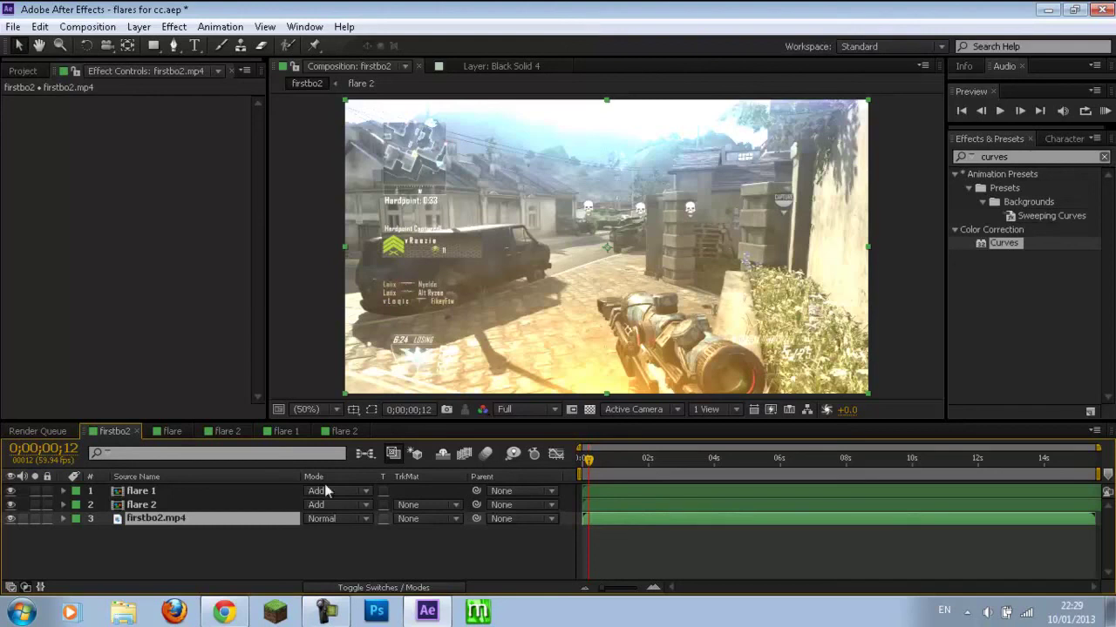
pyautogui.moveTo(327, 616)
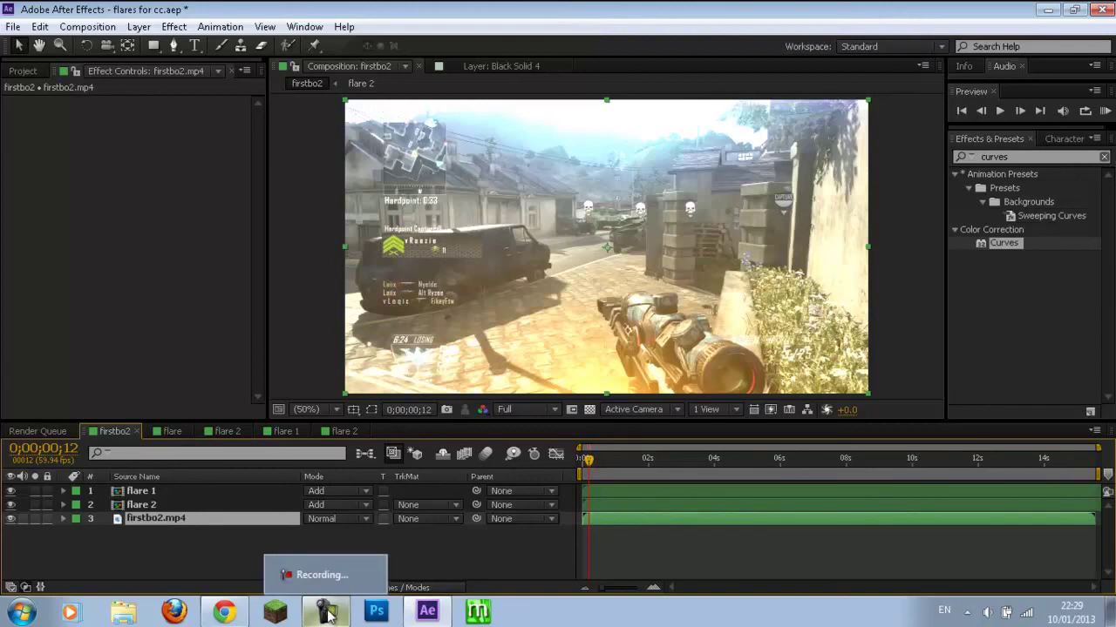